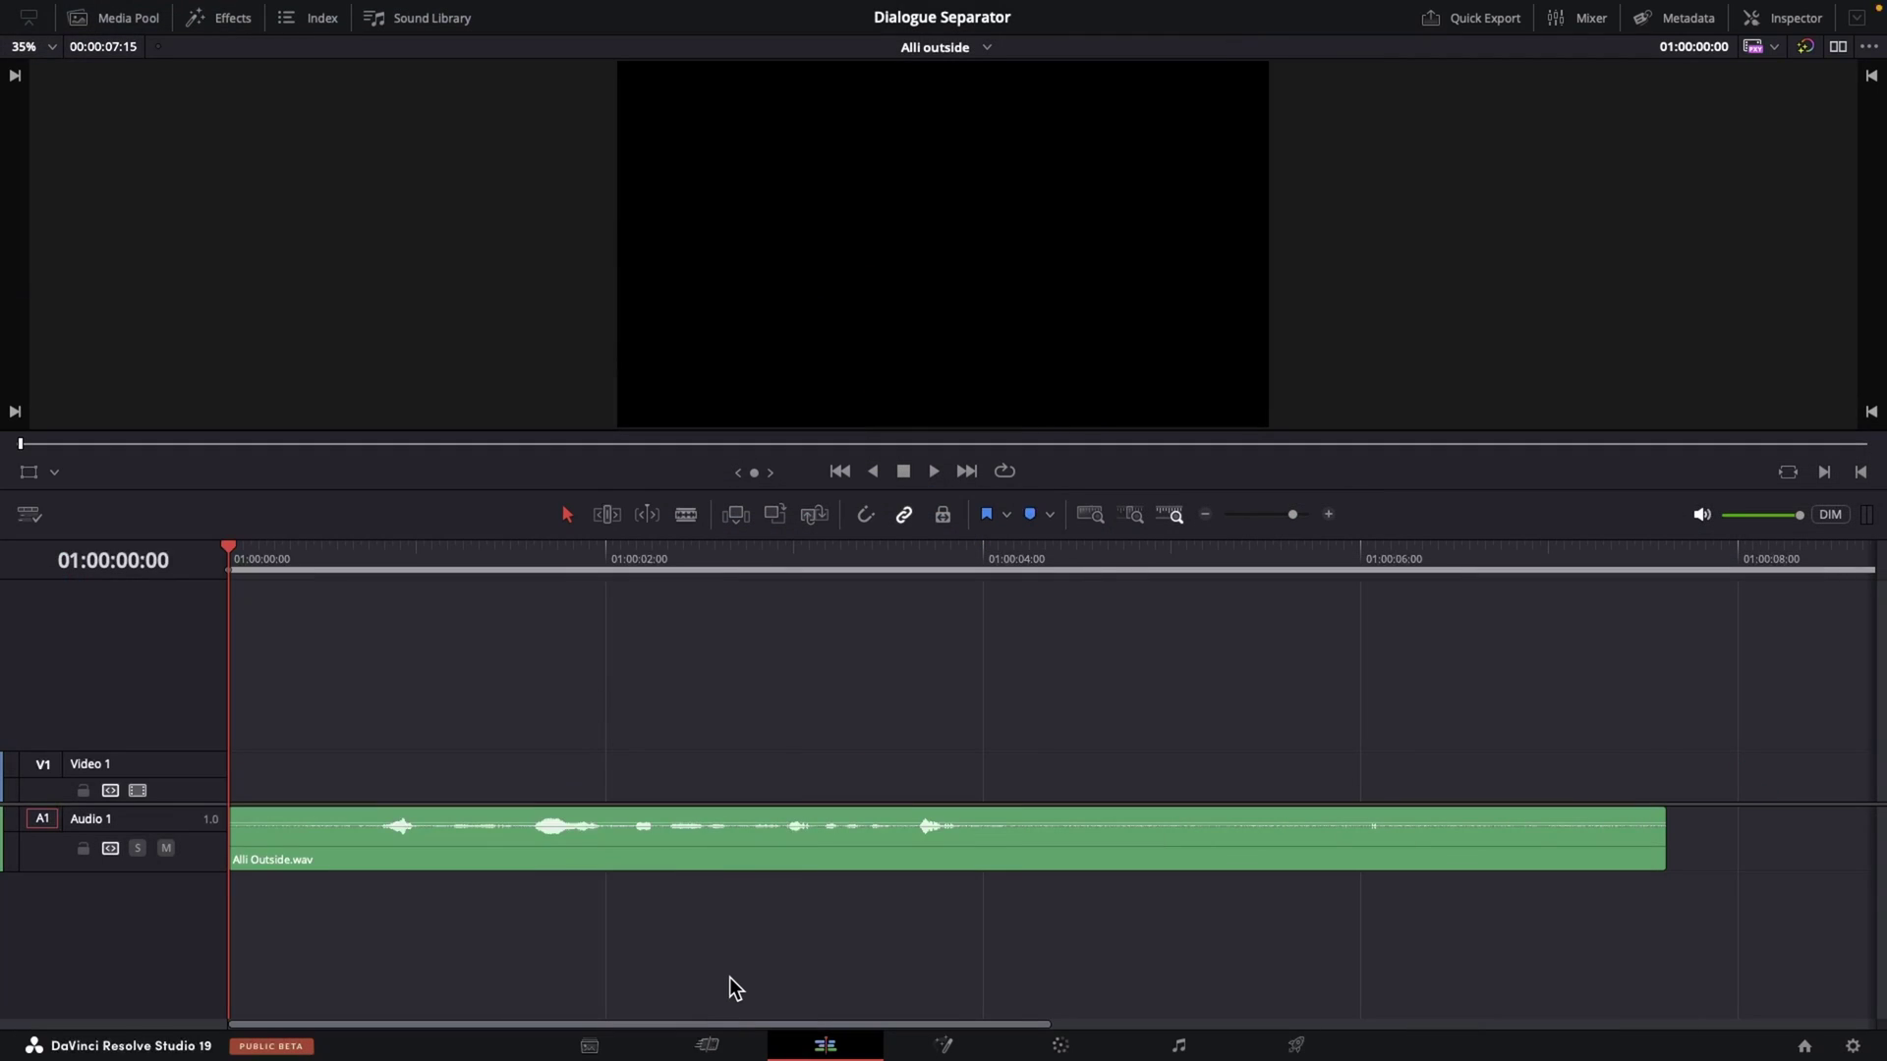
- Play the Alli Outside clip to hear the original audio and show the Inspector
{"action": "key", "text": "space"}
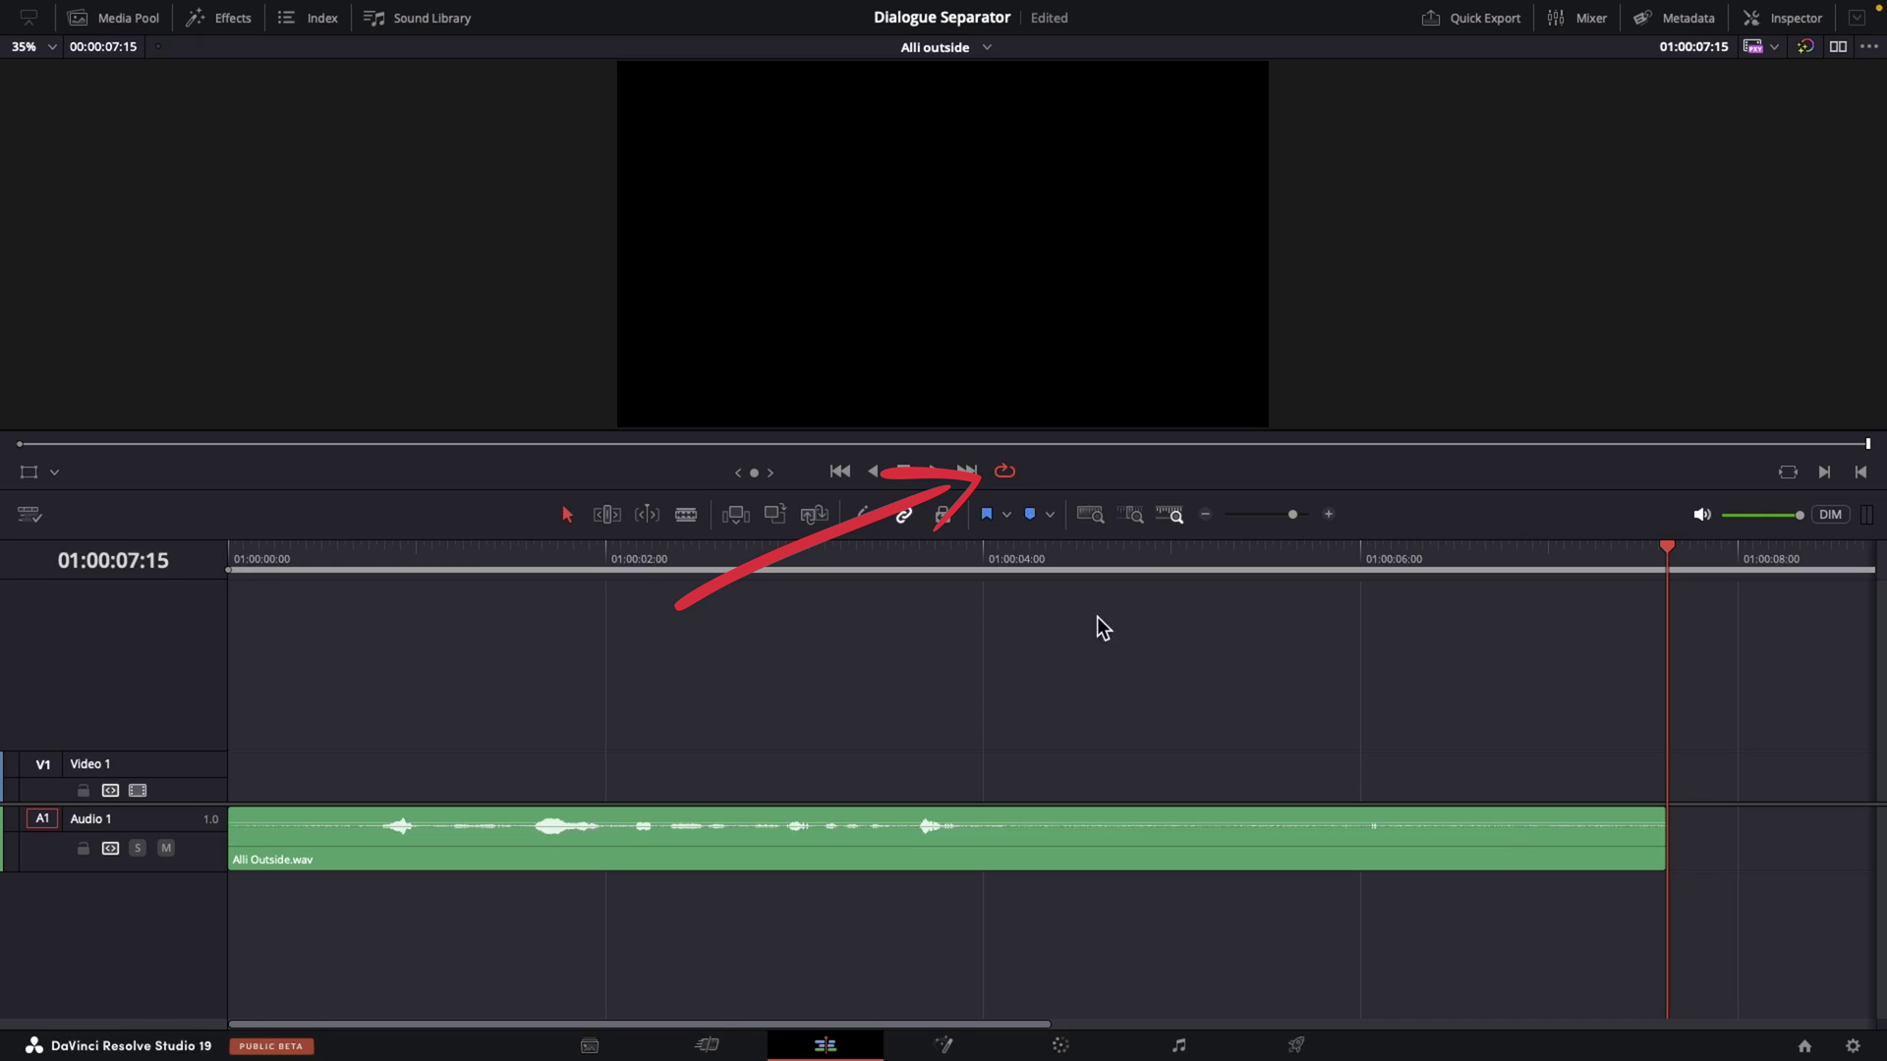
{"action": "left_click", "coordinate": [1781, 23]}
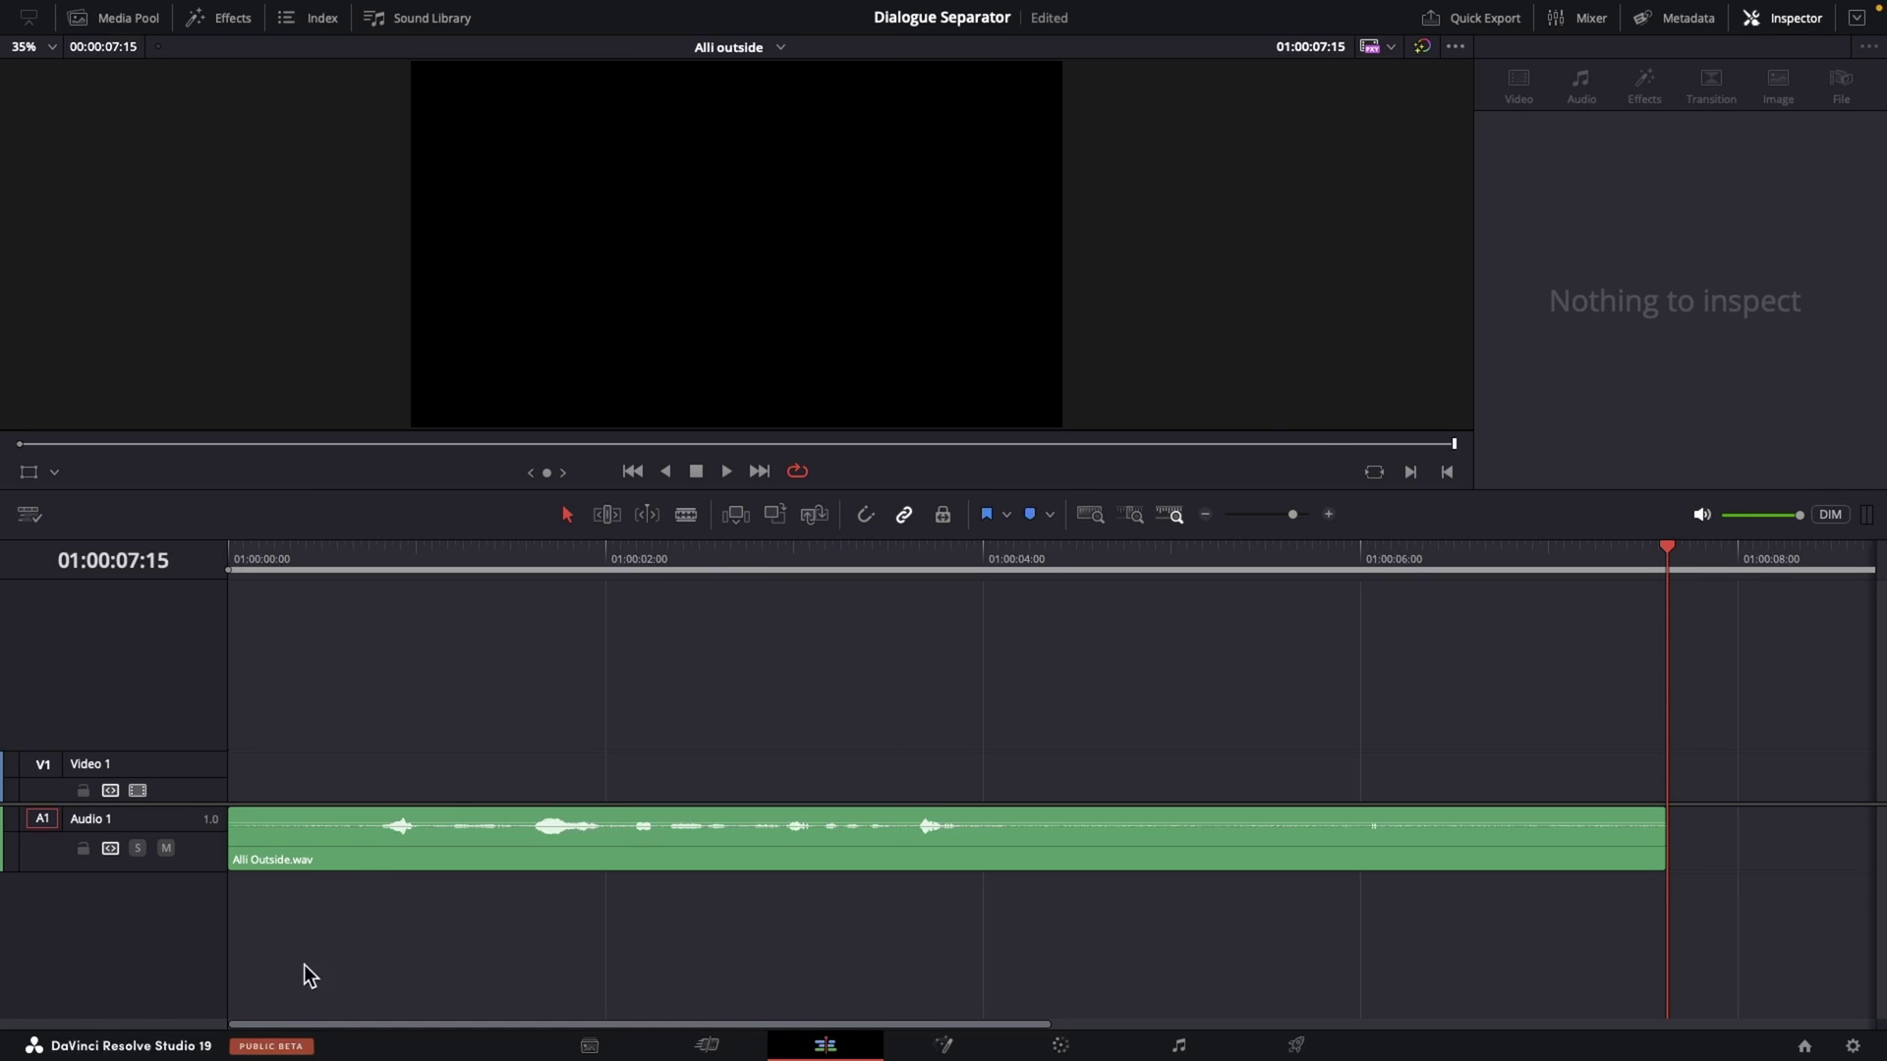
- Enable Dialogue Separator on the Audio 1 track via the Alli Outside.wav clip and play it back
{"action": "left_click", "coordinate": [374, 844]}
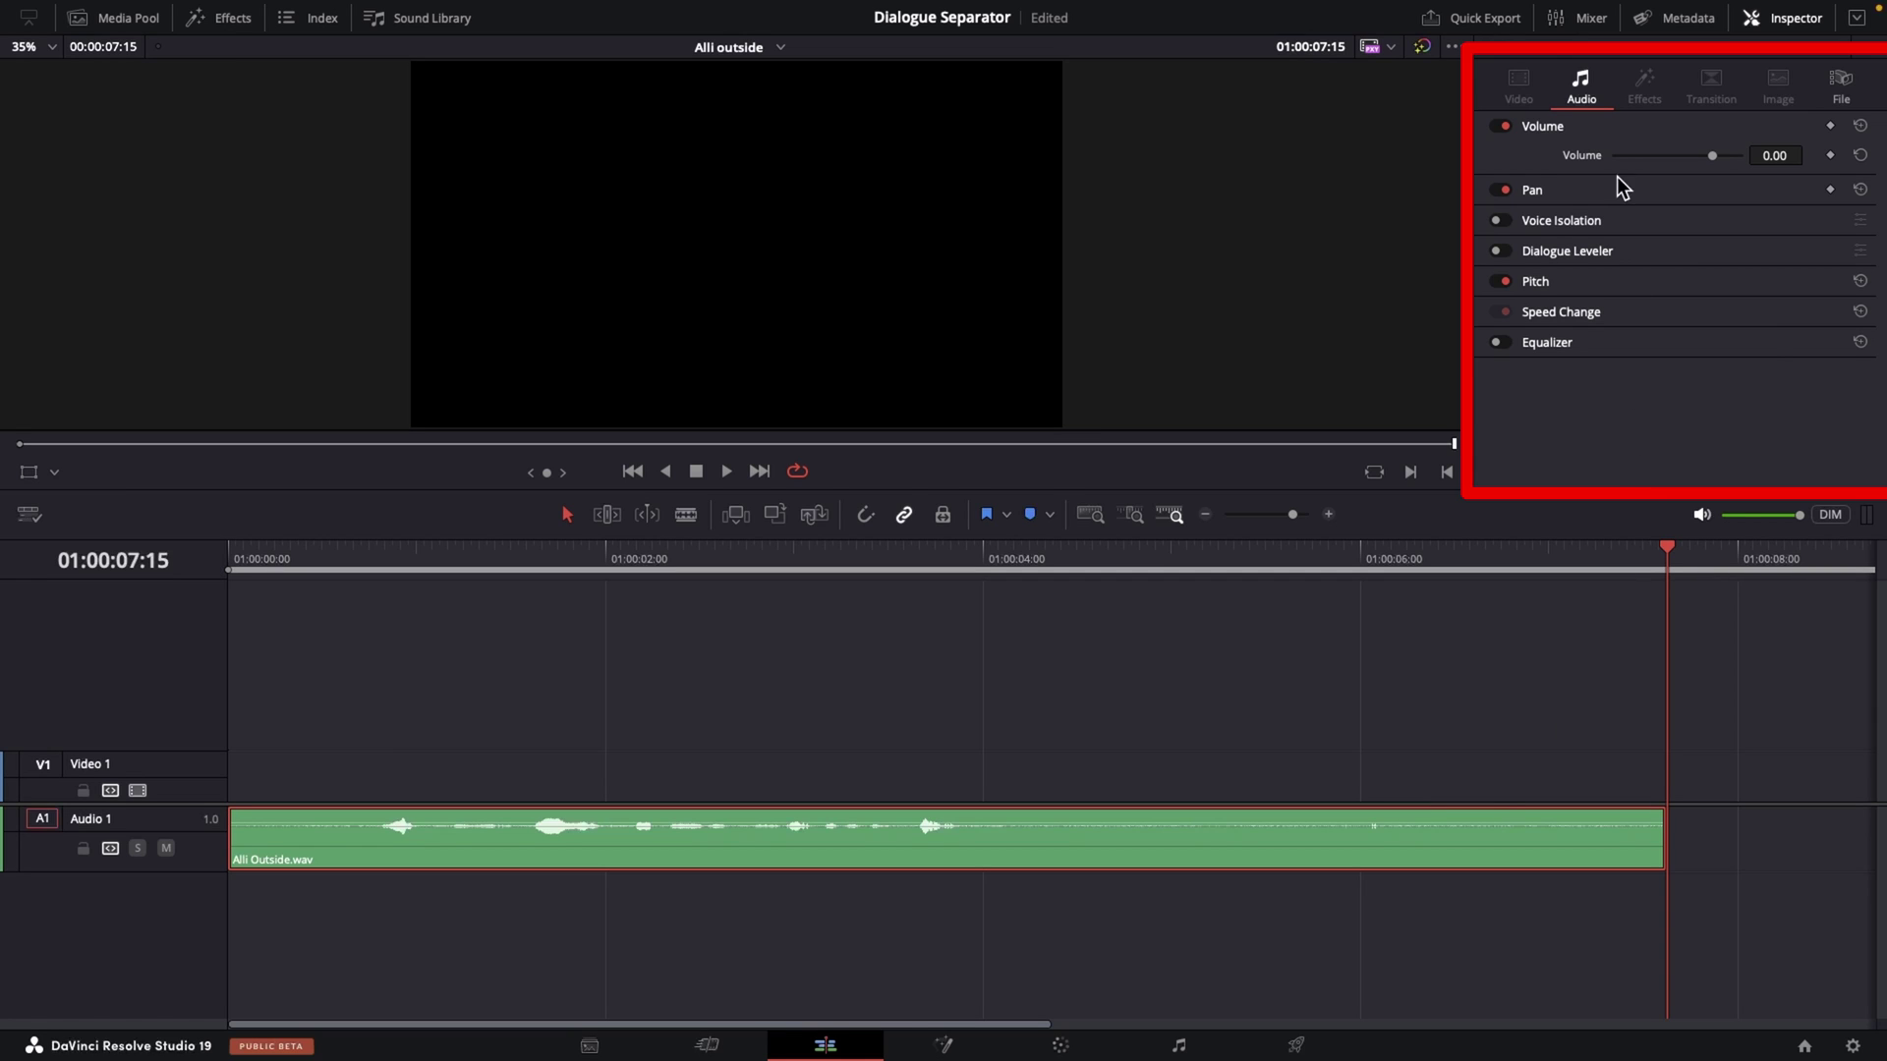
{"action": "left_click", "coordinate": [195, 851]}
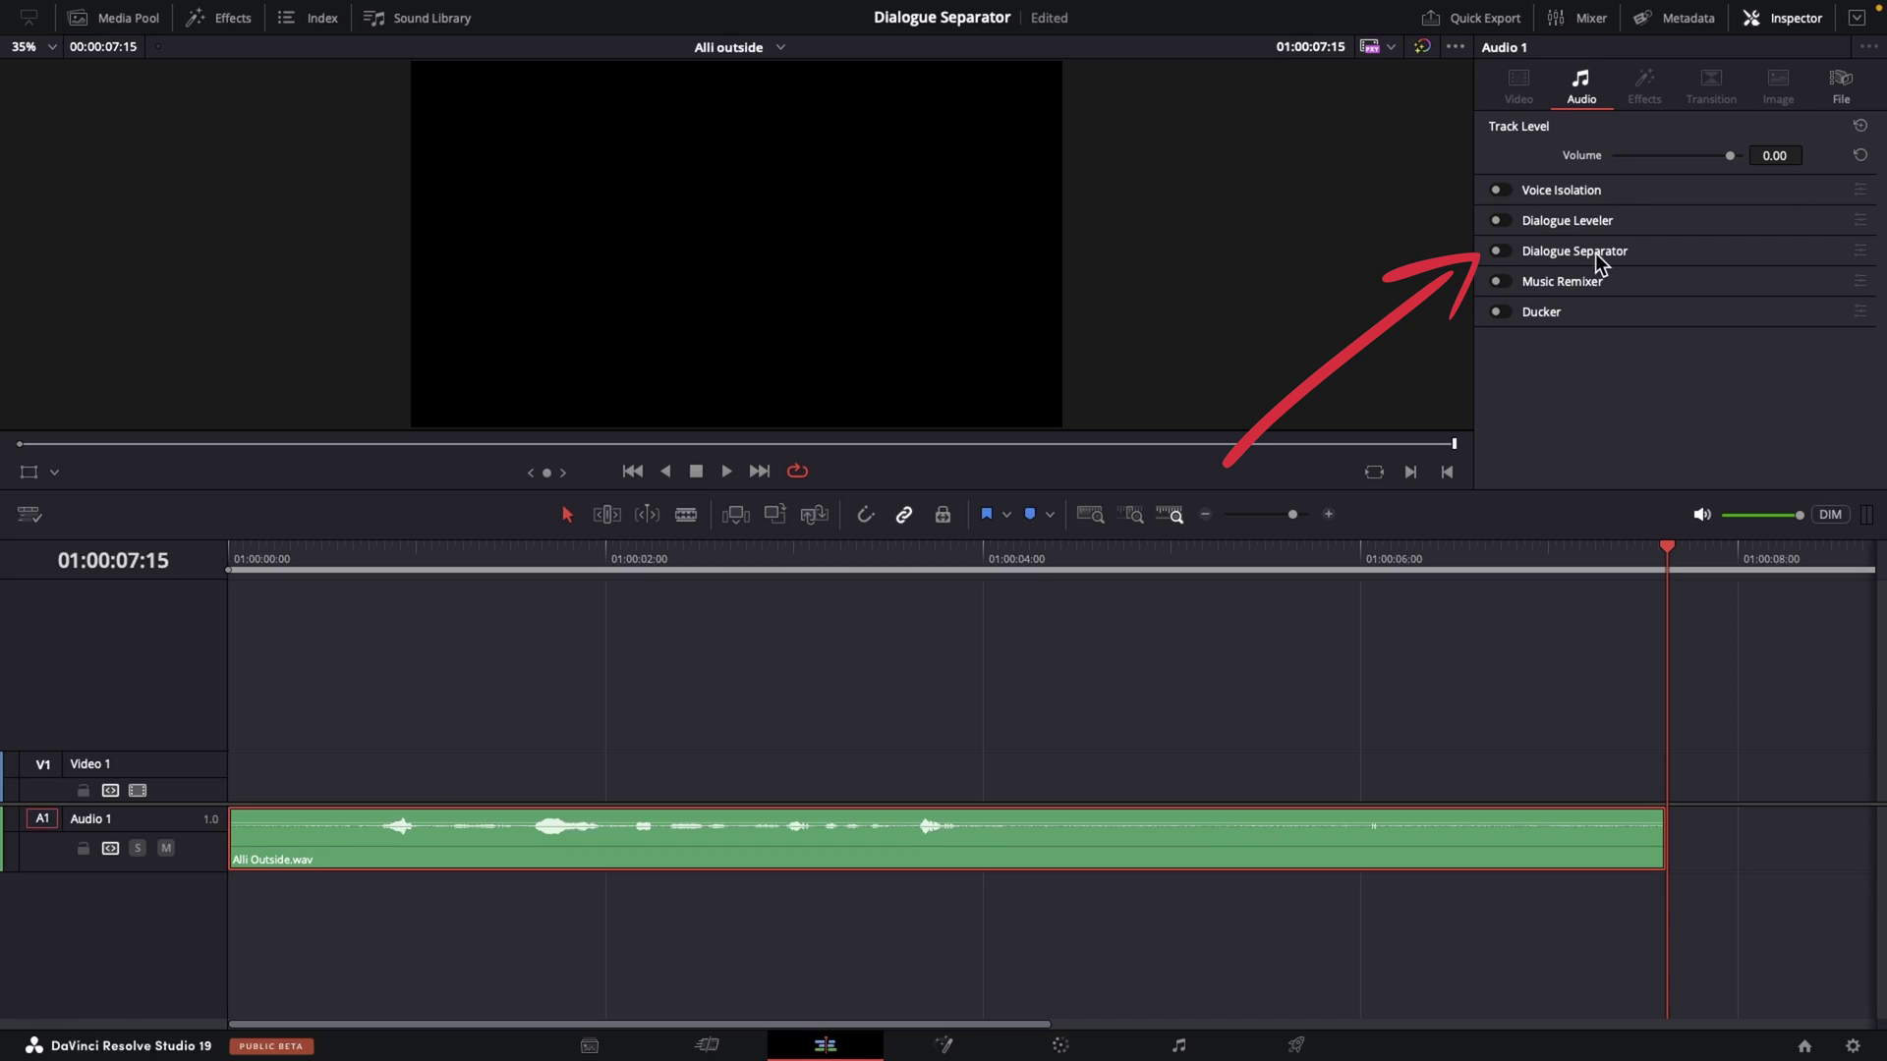
{"action": "left_click", "coordinate": [1511, 255]}
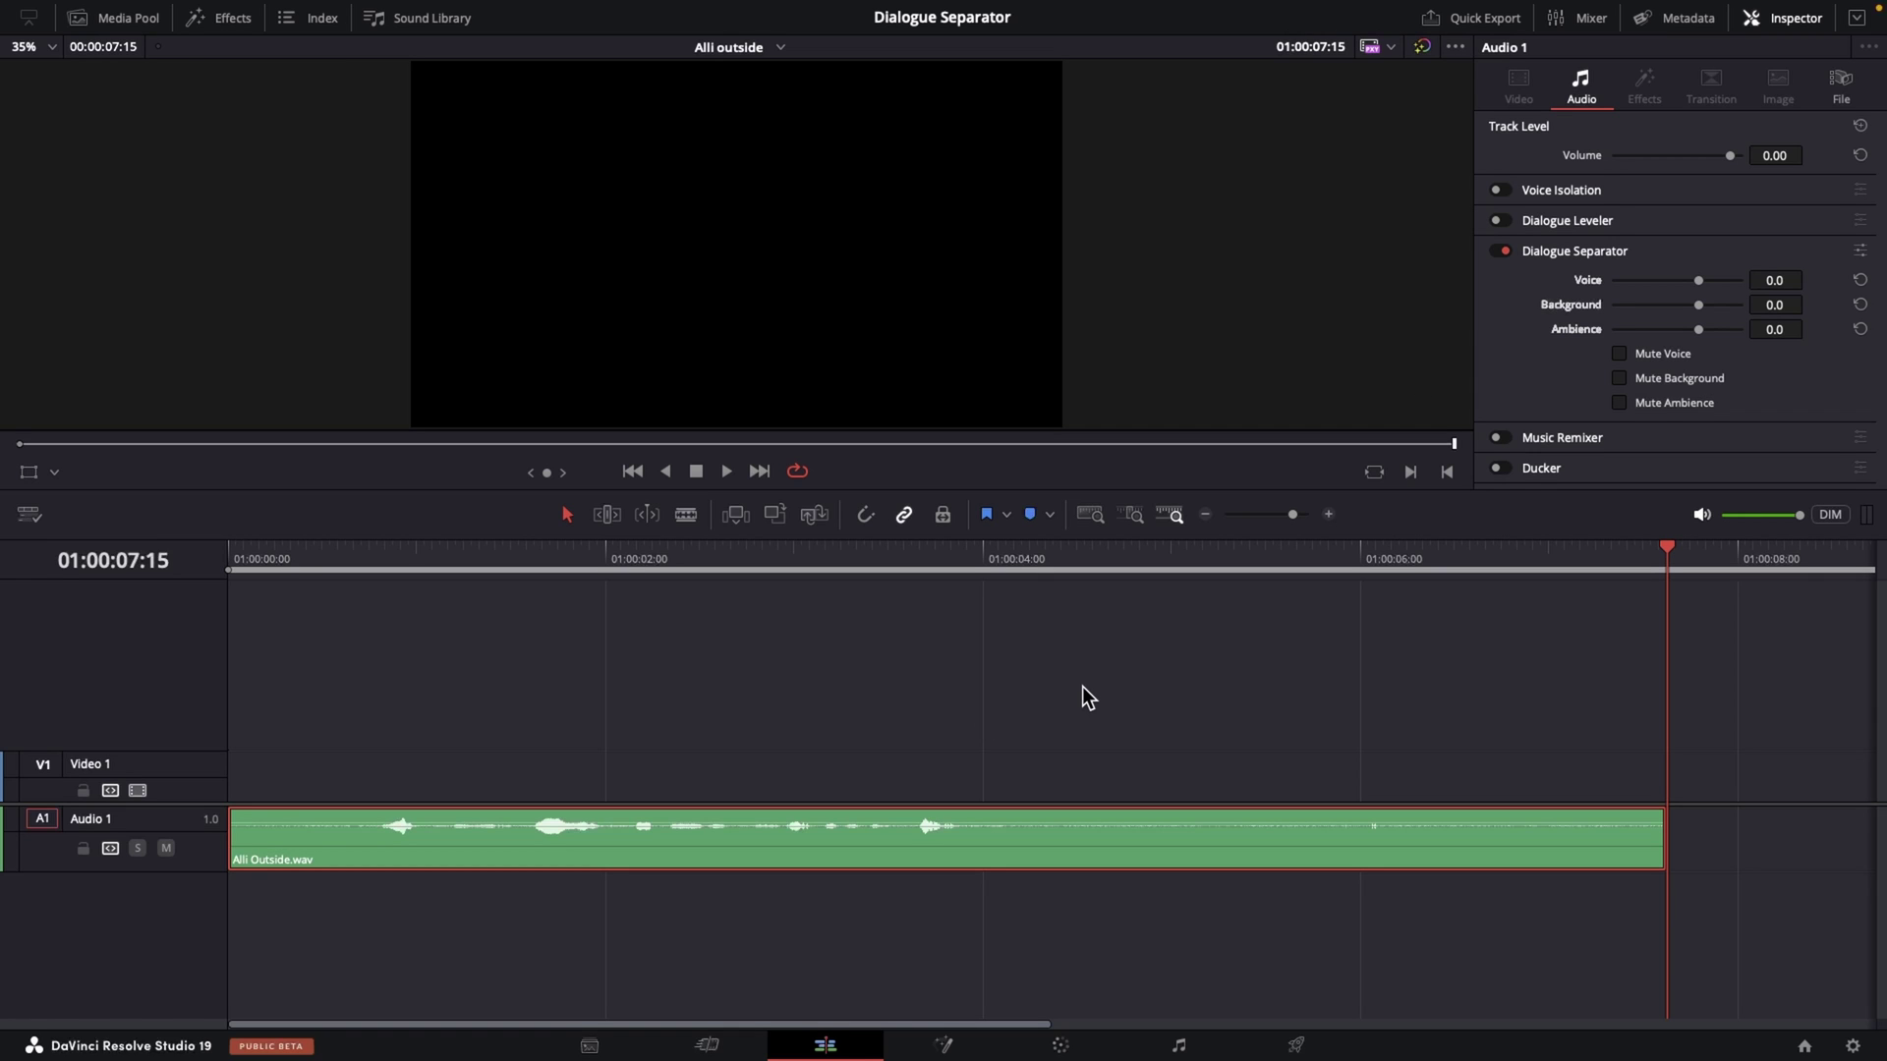
{"action": "key", "text": "space"}
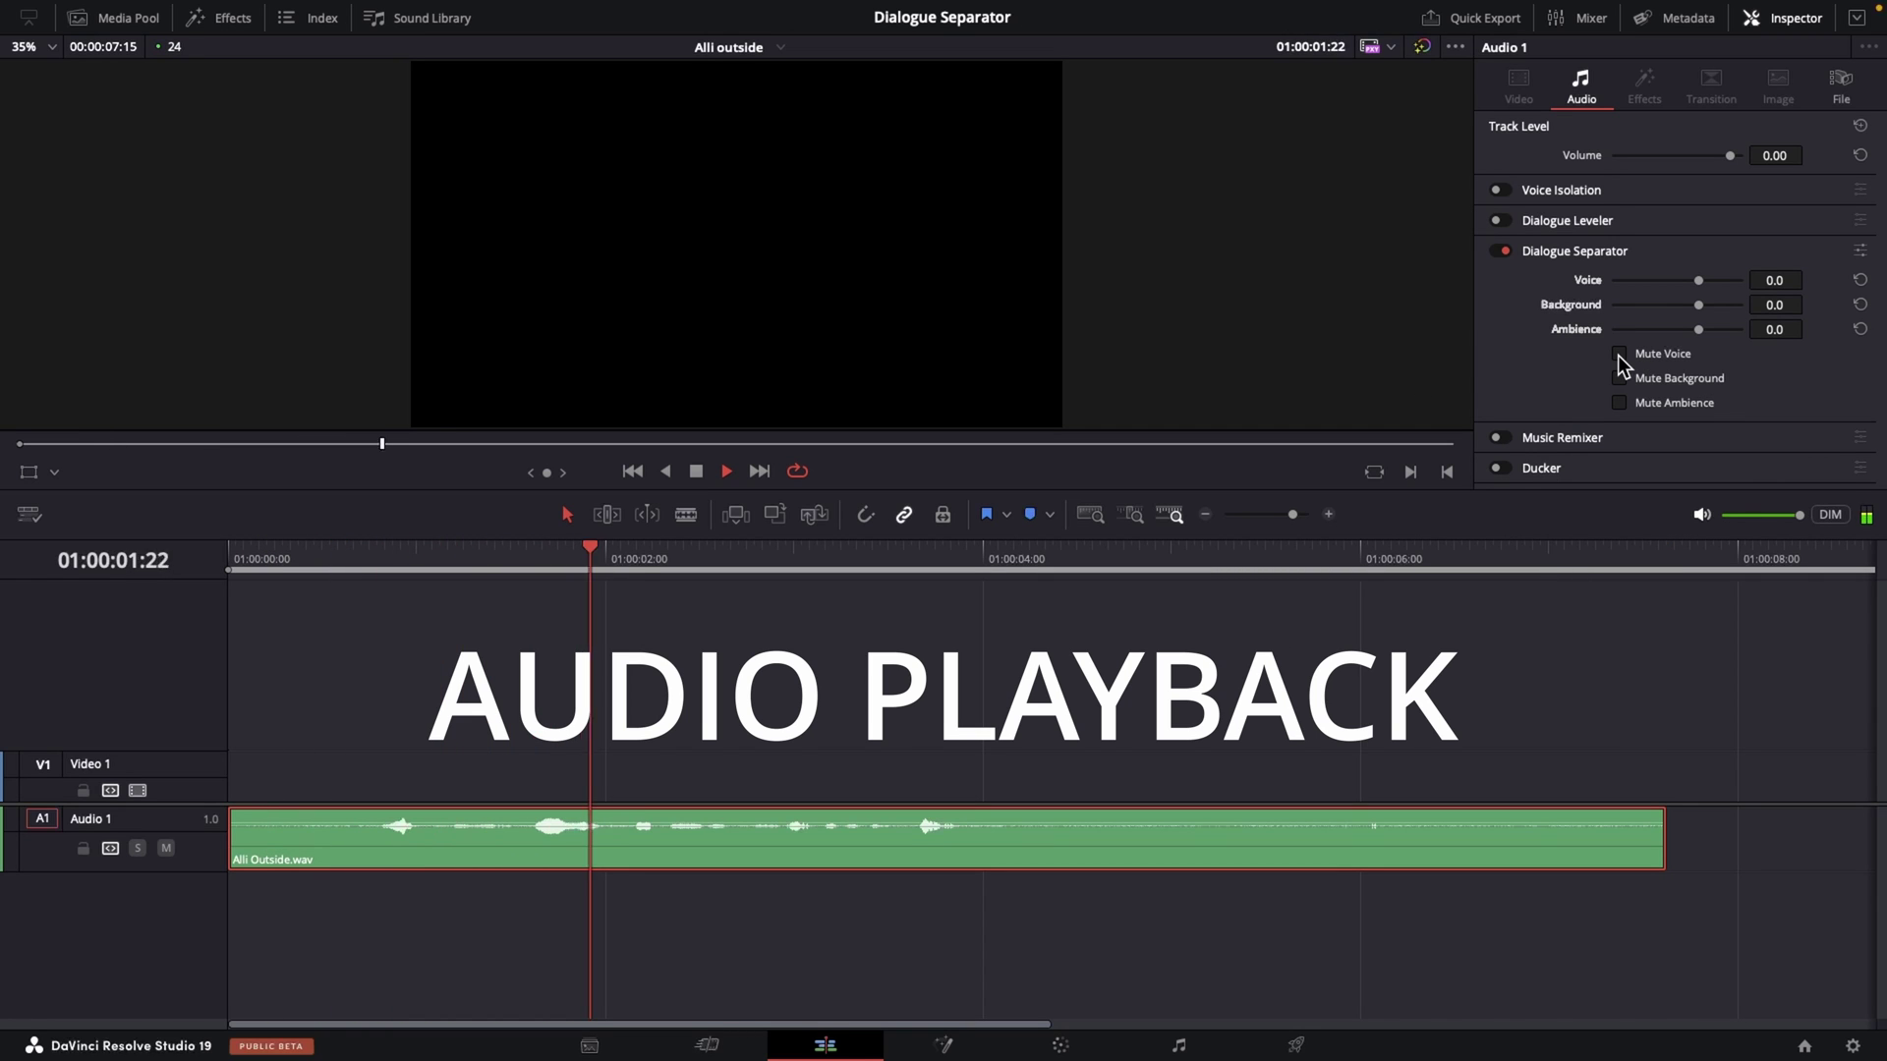
- Mute Voice and Ambience so only the Background sound plays, then stop playback
{"action": "left_click", "coordinate": [1618, 353]}
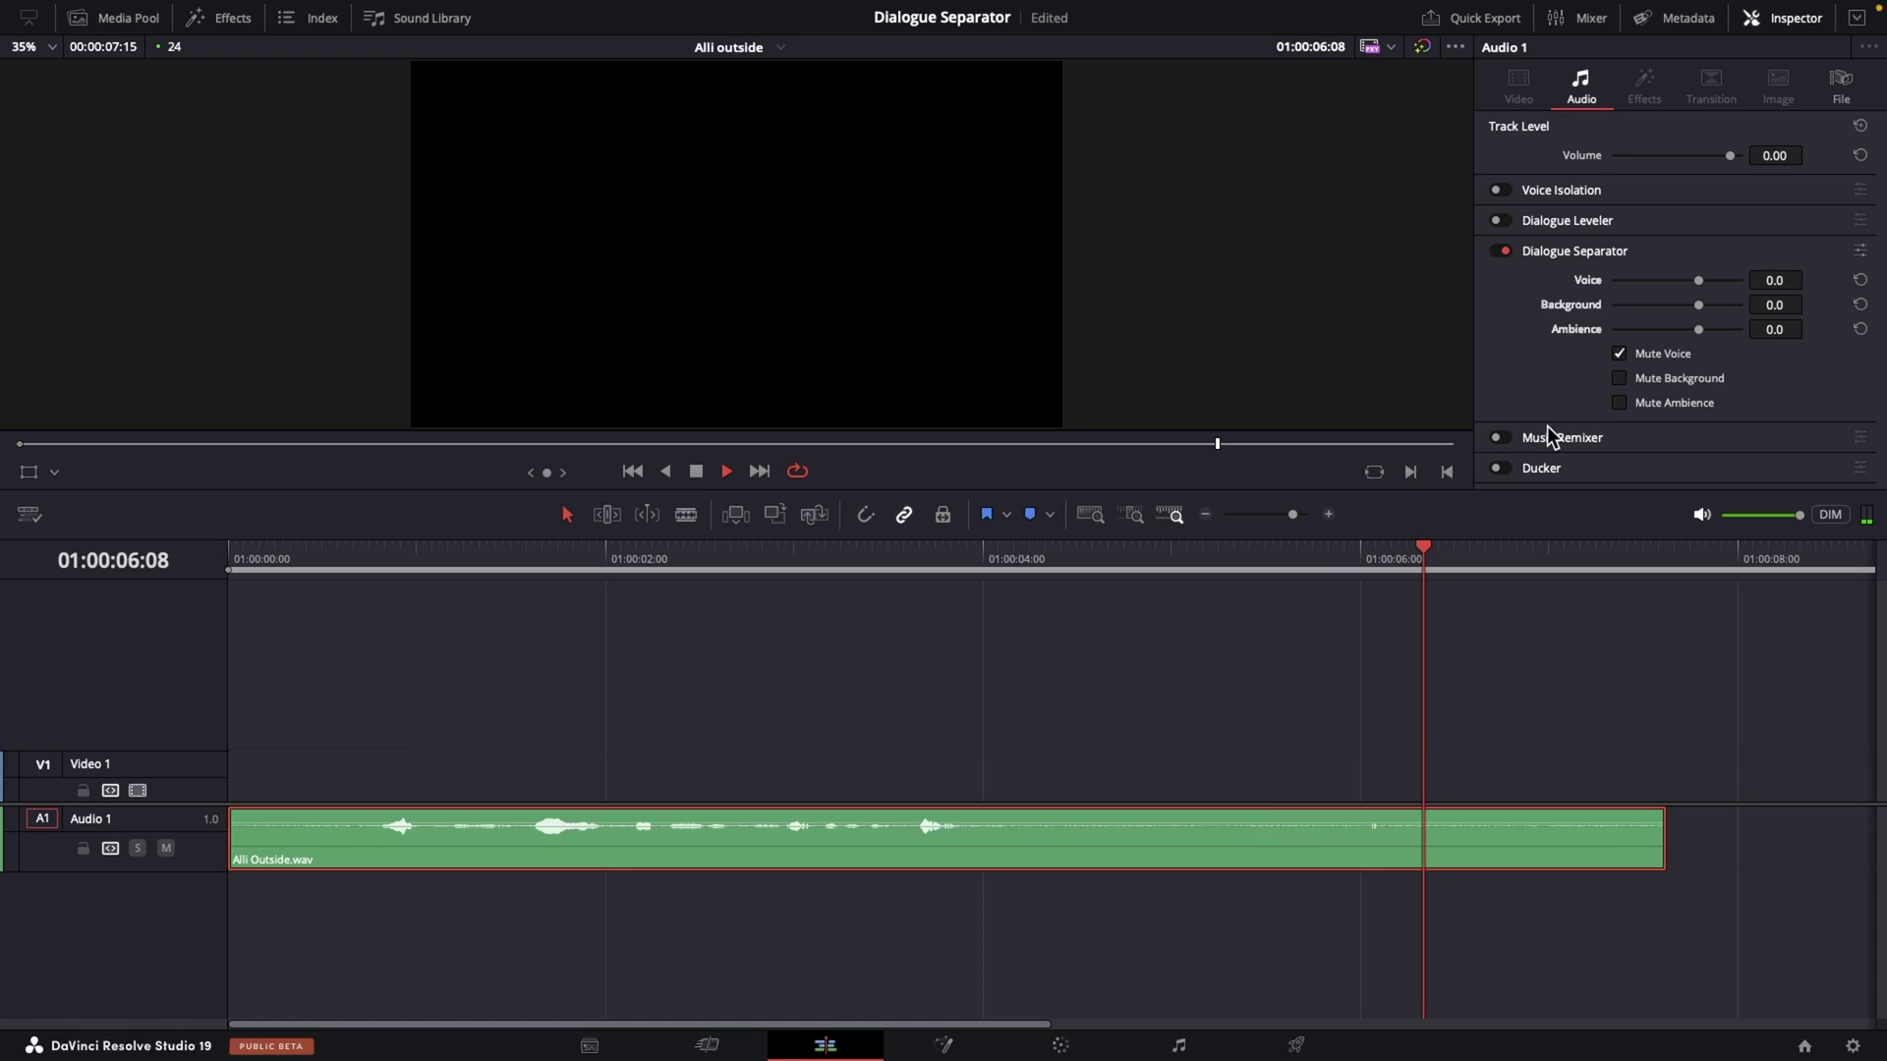
{"action": "left_click", "coordinate": [1618, 378]}
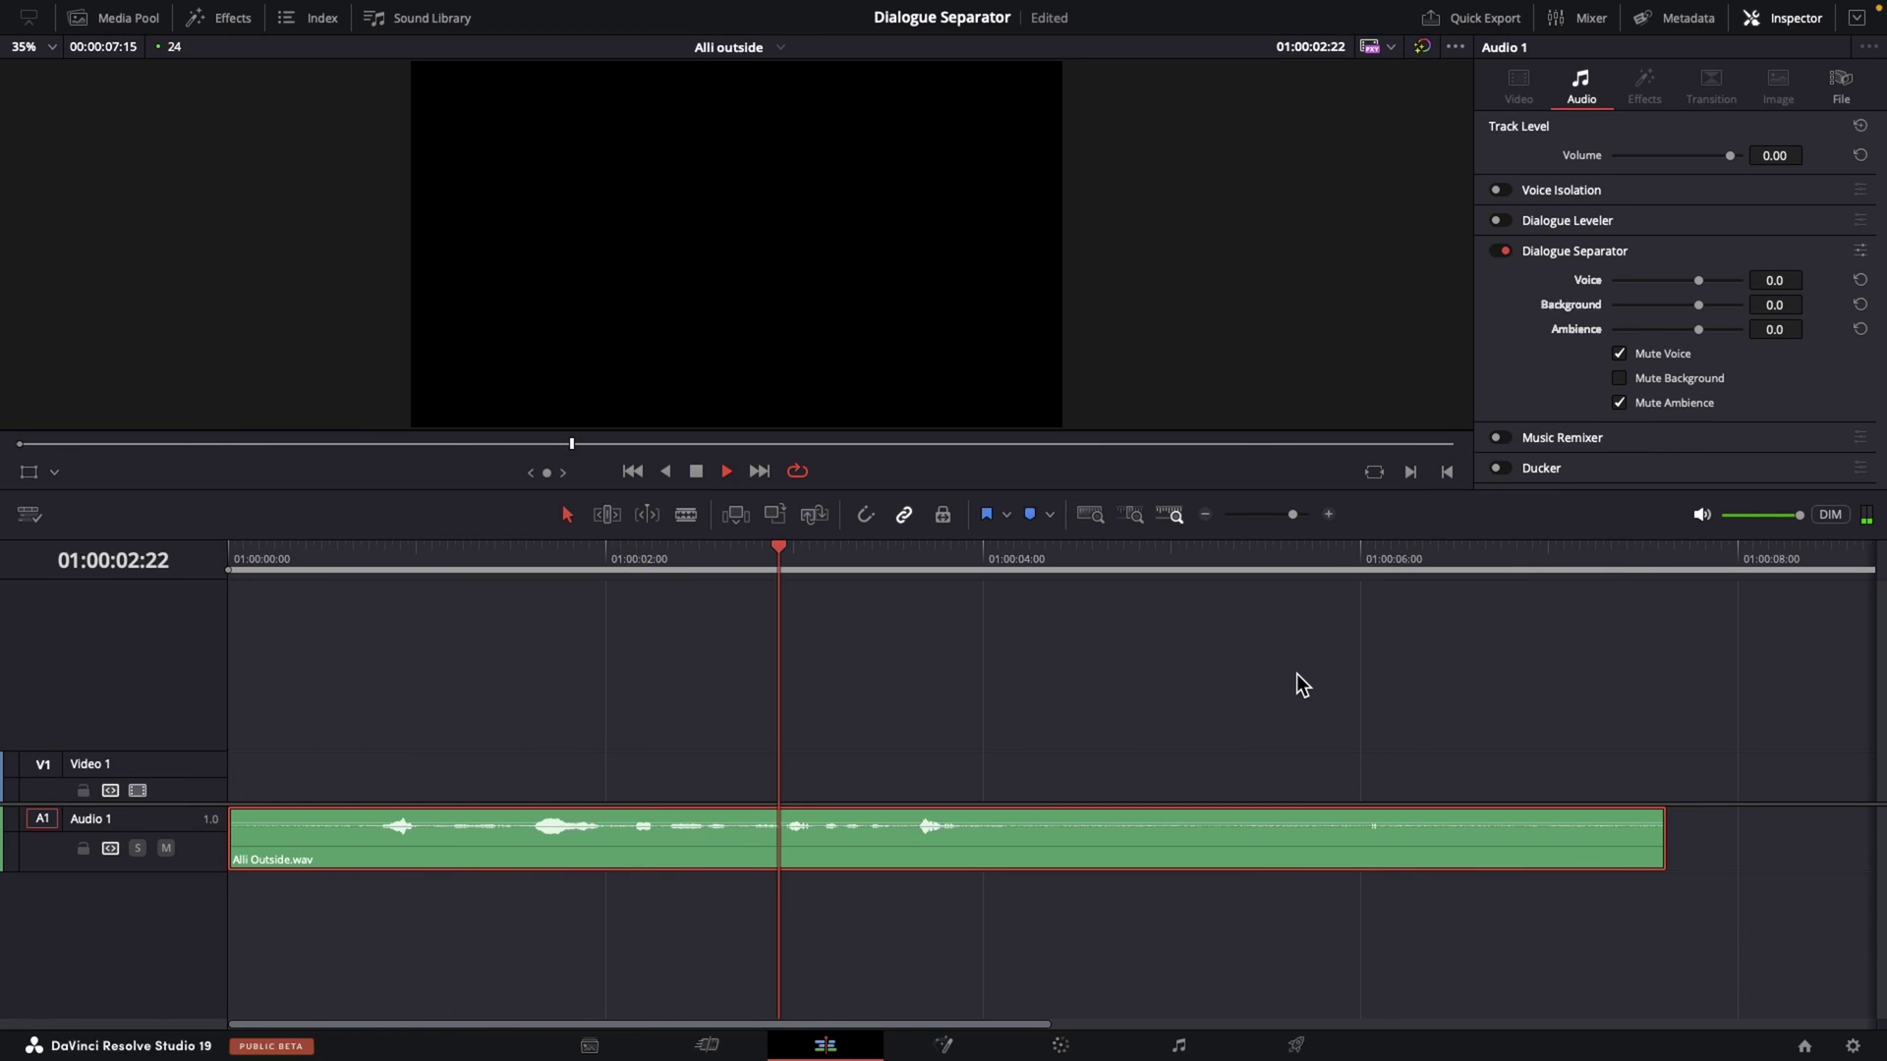
{"action": "key", "text": "space"}
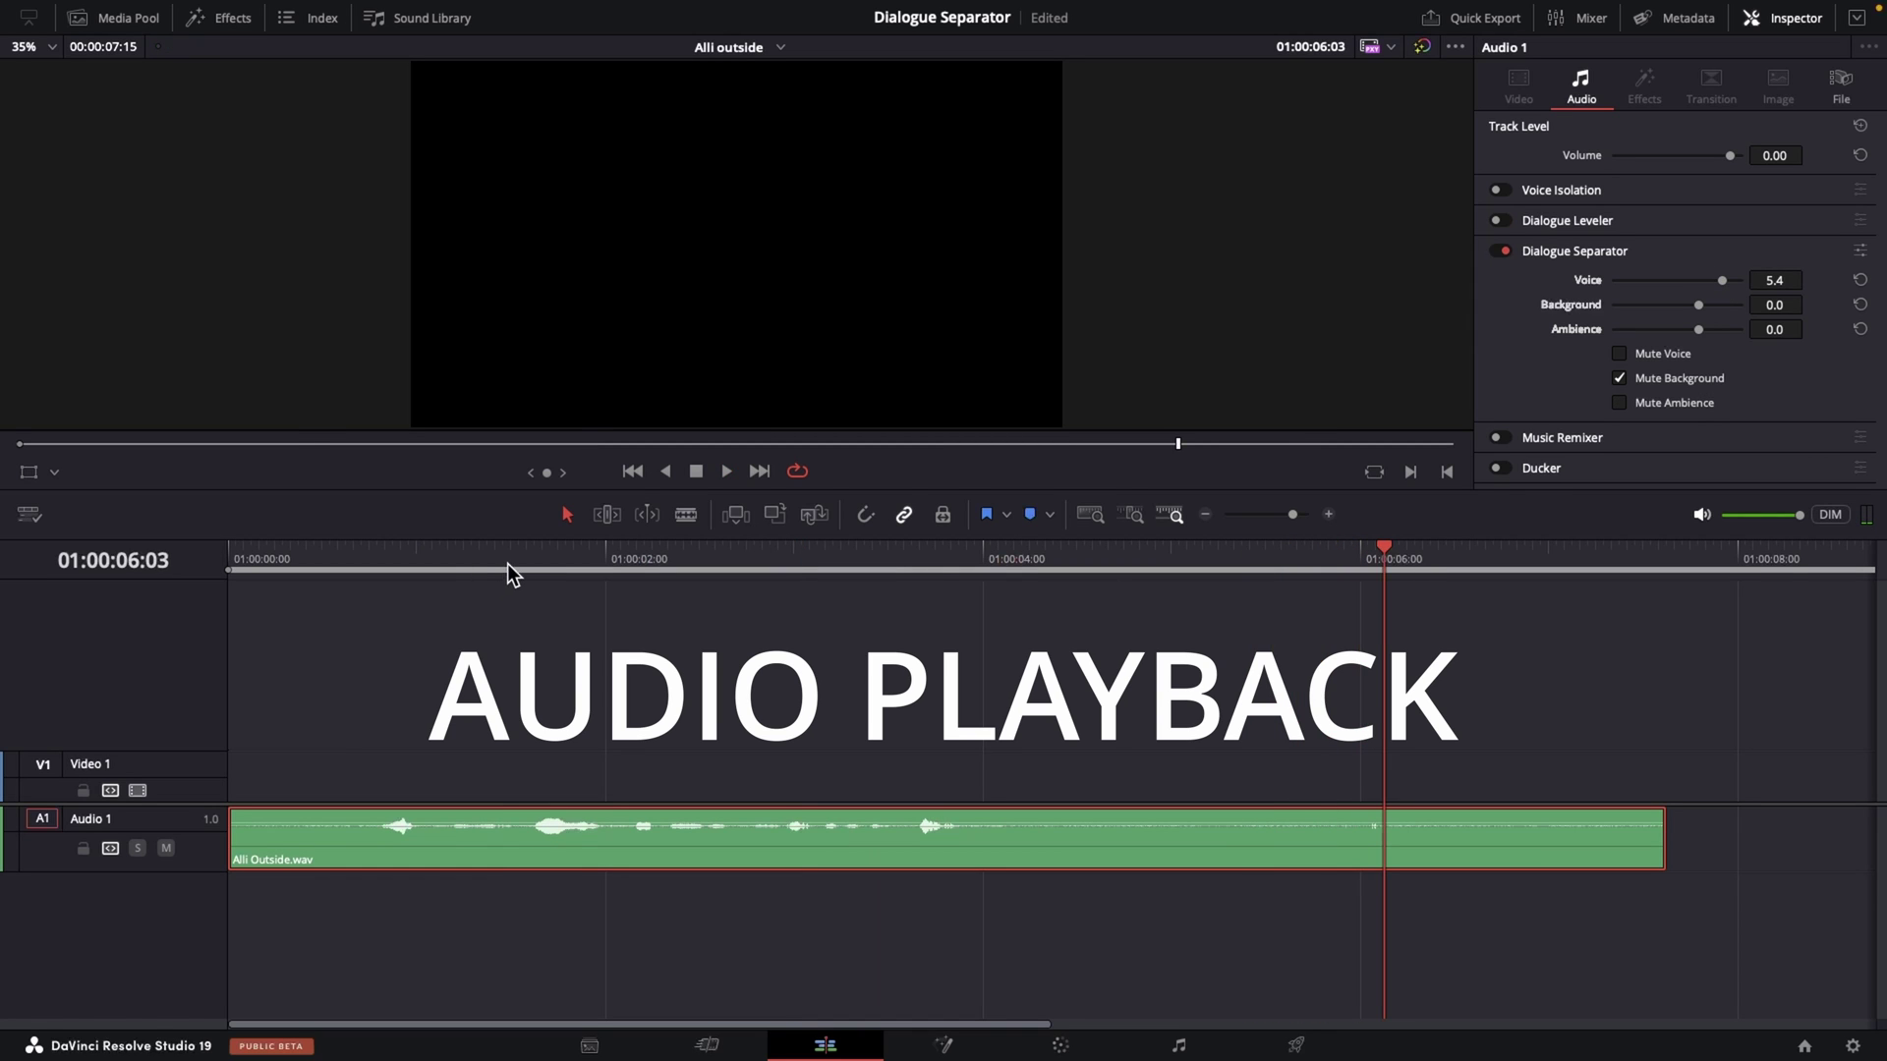
- Test Background levels of -67, about -37 and -9 during playback, then reset it to 0
{"action": "left_click", "coordinate": [510, 569]}
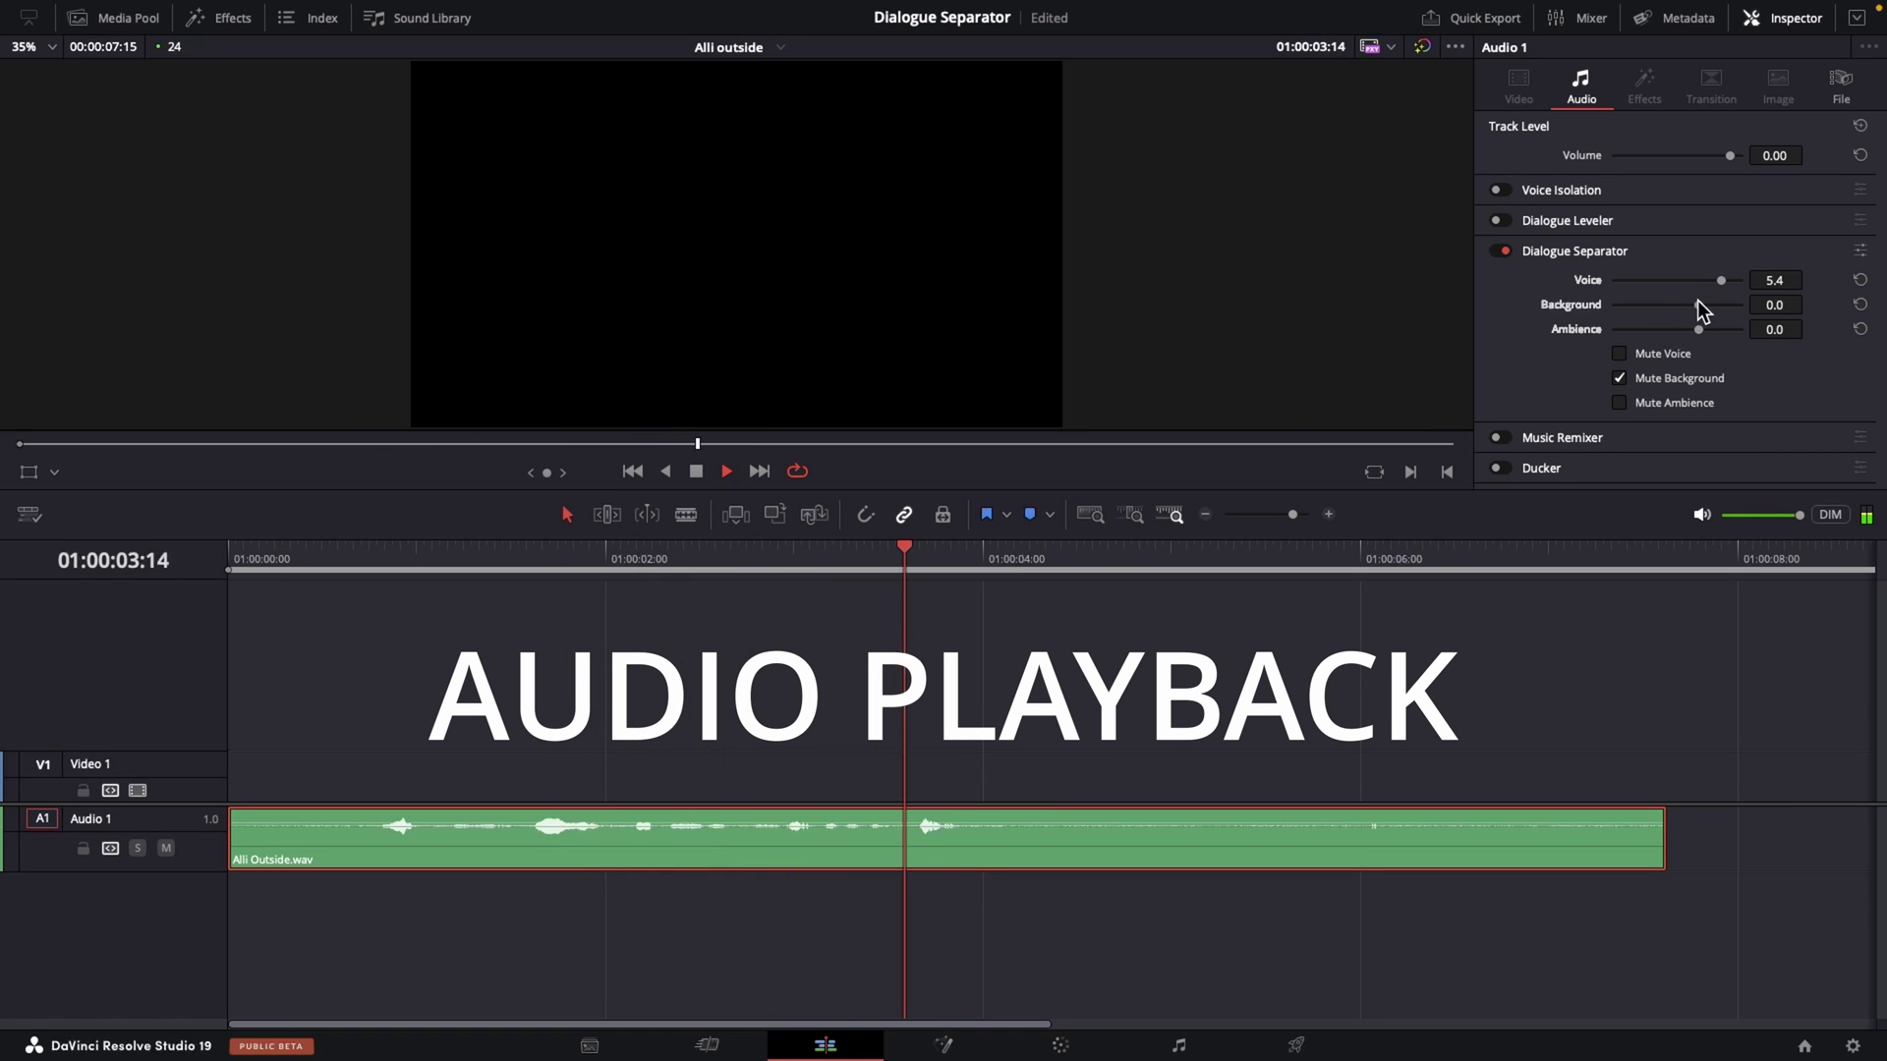
{"action": "key", "text": "space"}
{"action": "key", "text": "space"}
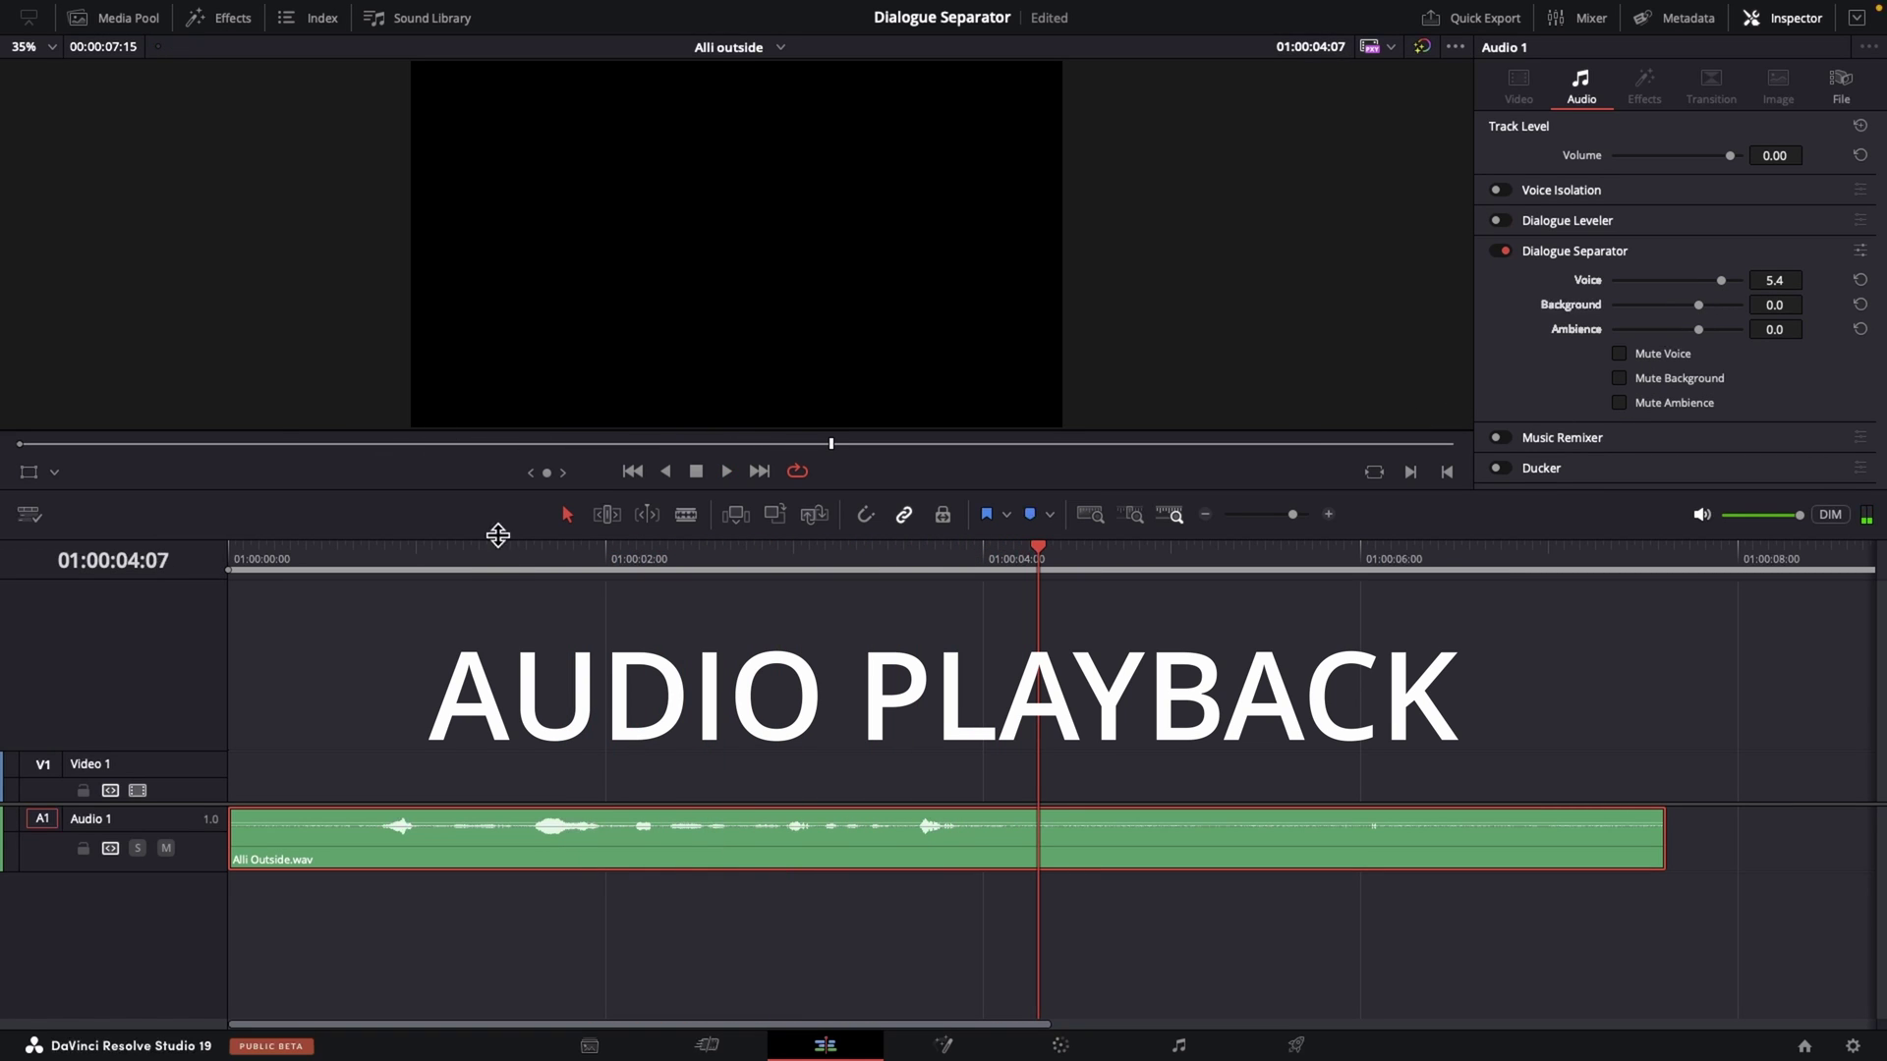
{"action": "left_click", "coordinate": [494, 554]}
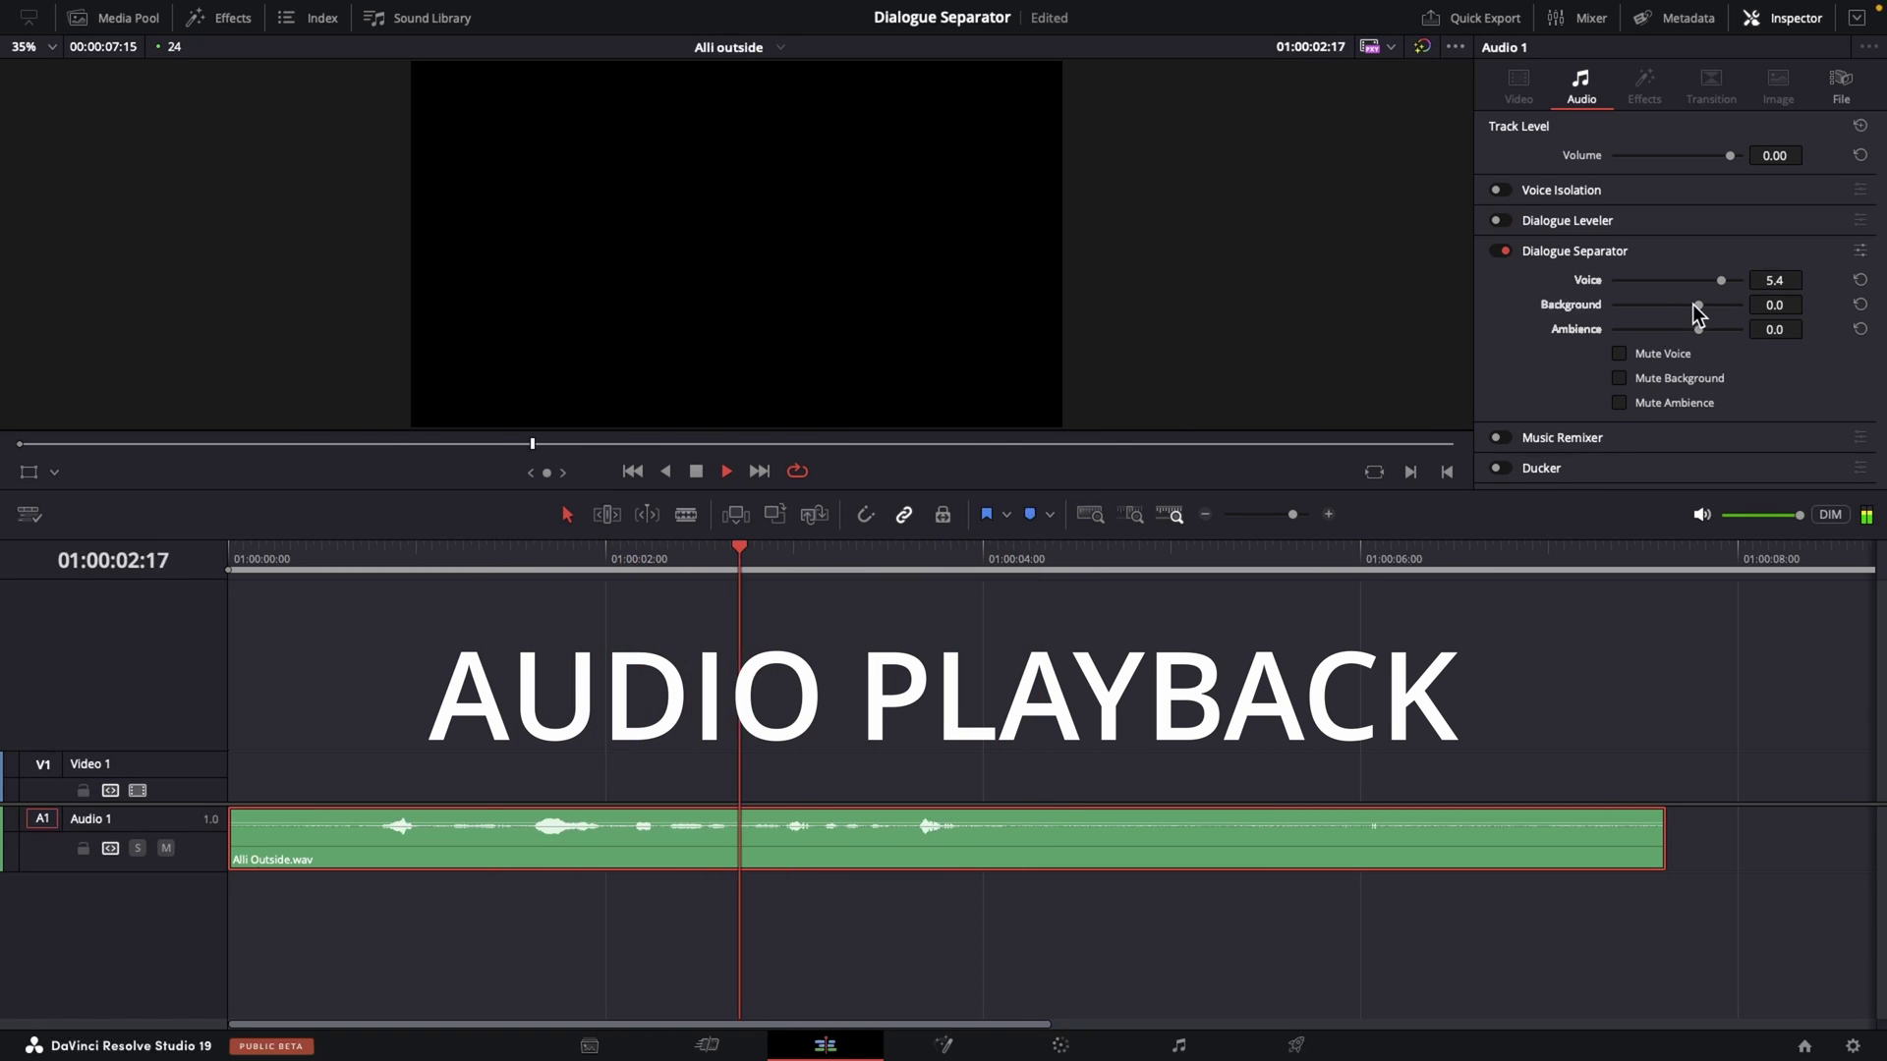
{"action": "left_click_drag", "start_coordinate": [1695, 304], "coordinate": [1645, 312]}
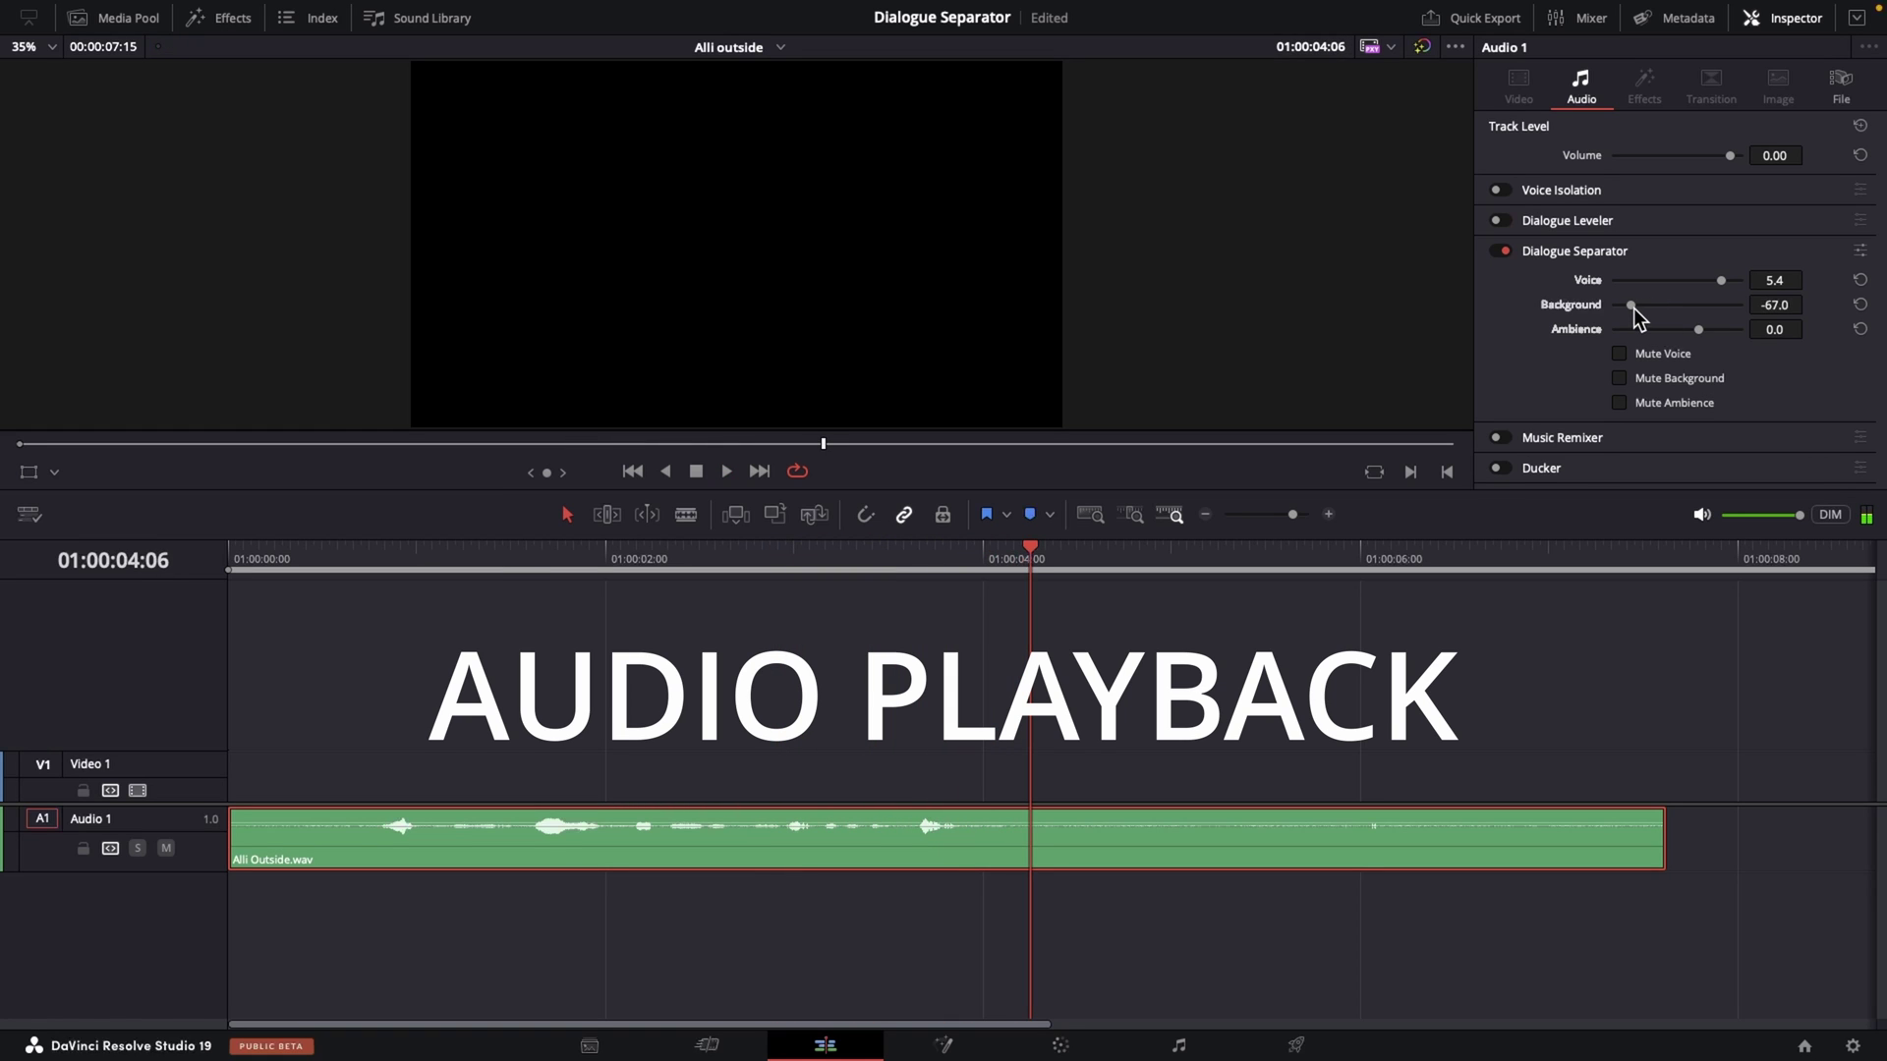
{"action": "left_click", "coordinate": [502, 557]}
{"action": "left_click_drag", "start_coordinate": [1675, 309], "coordinate": [1642, 327]}
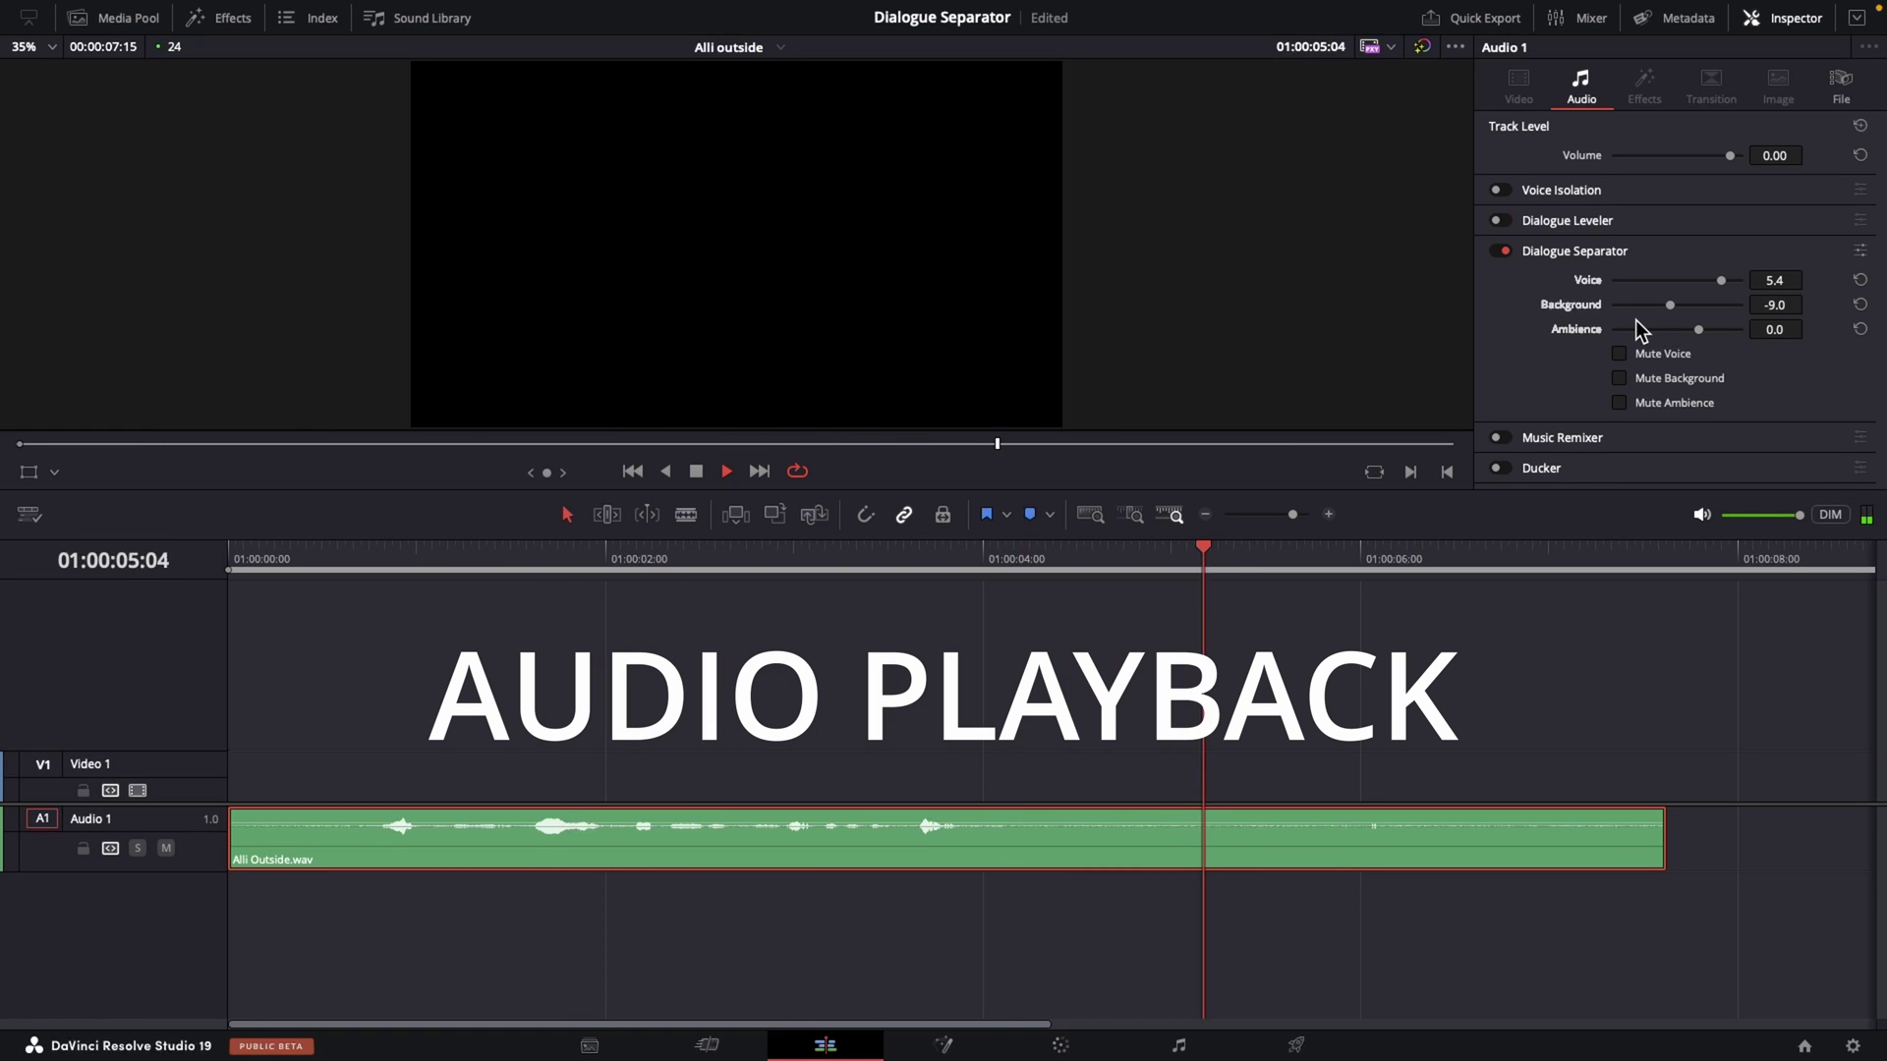
{"action": "left_click", "coordinate": [1859, 304]}
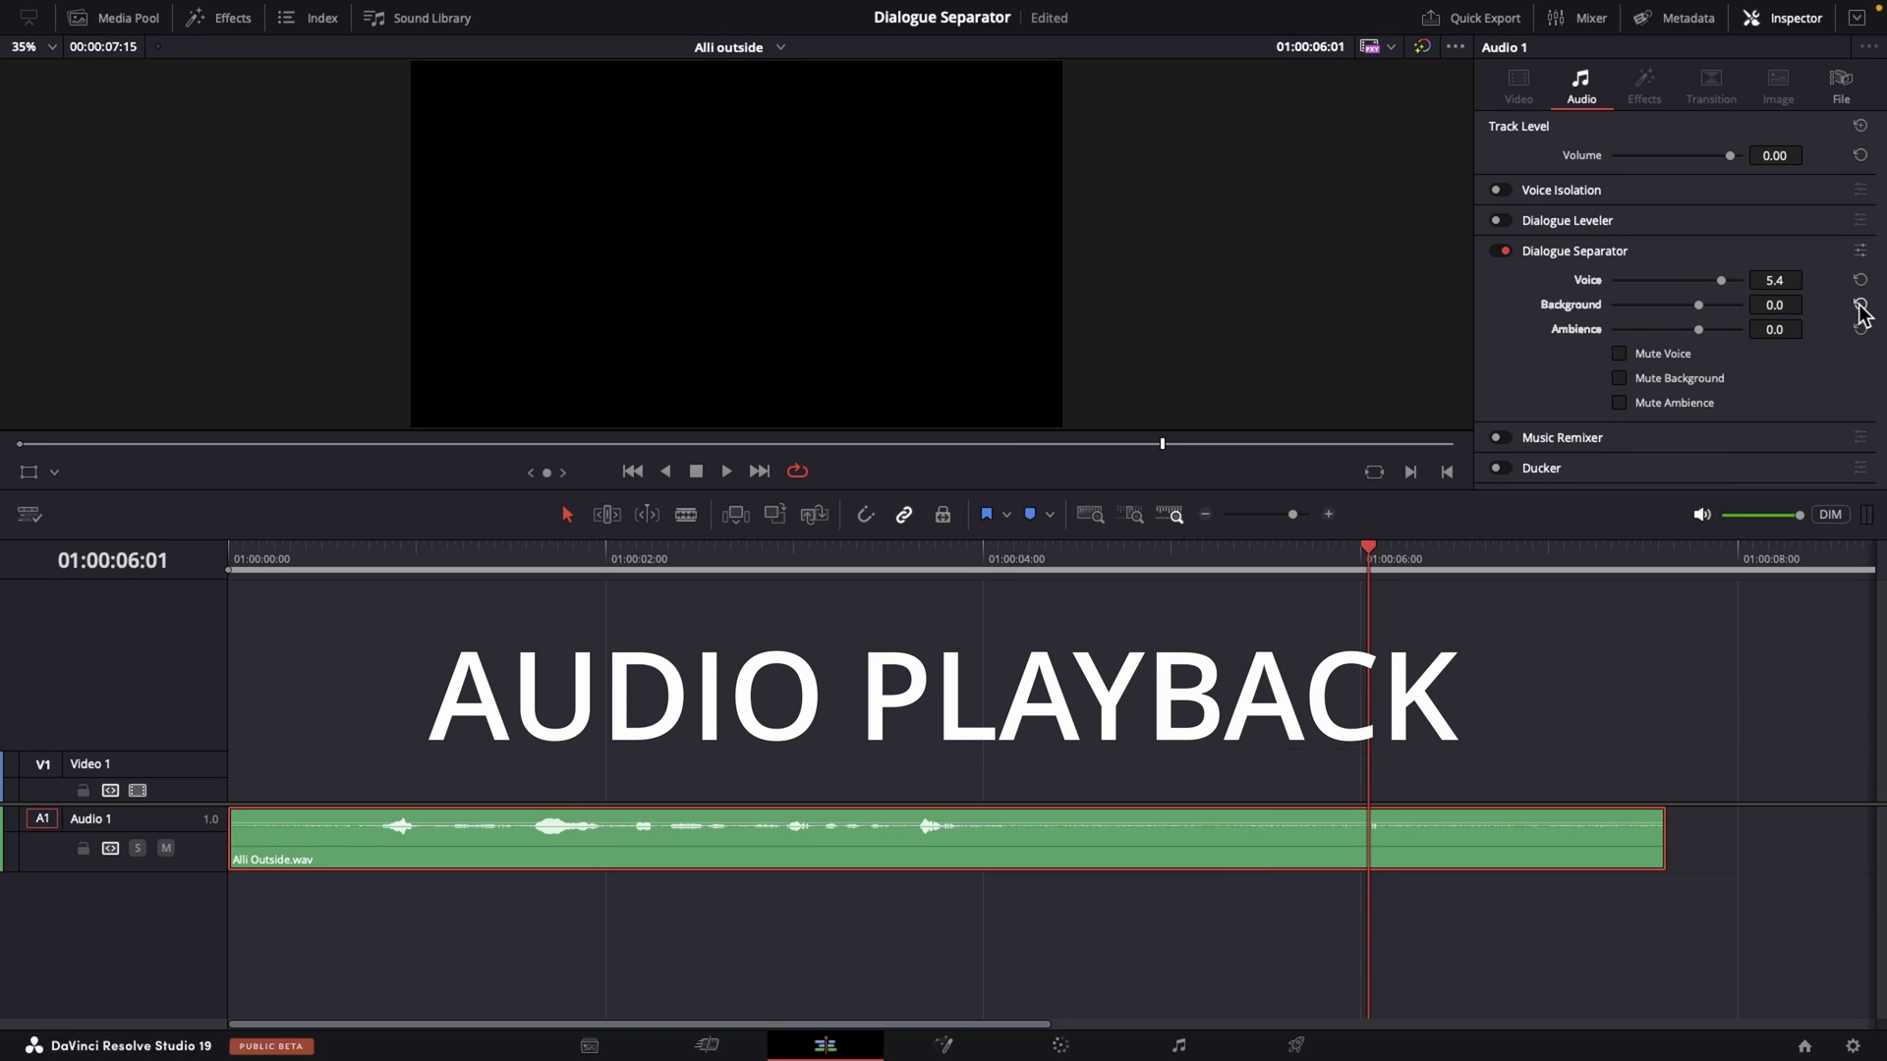
- Restart playback near the clip start and pull the Ambience level down to -46
{"action": "left_click", "coordinate": [520, 557]}
{"action": "key", "text": "space"}
{"action": "left_click_drag", "start_coordinate": [1691, 332], "coordinate": [1642, 336]}
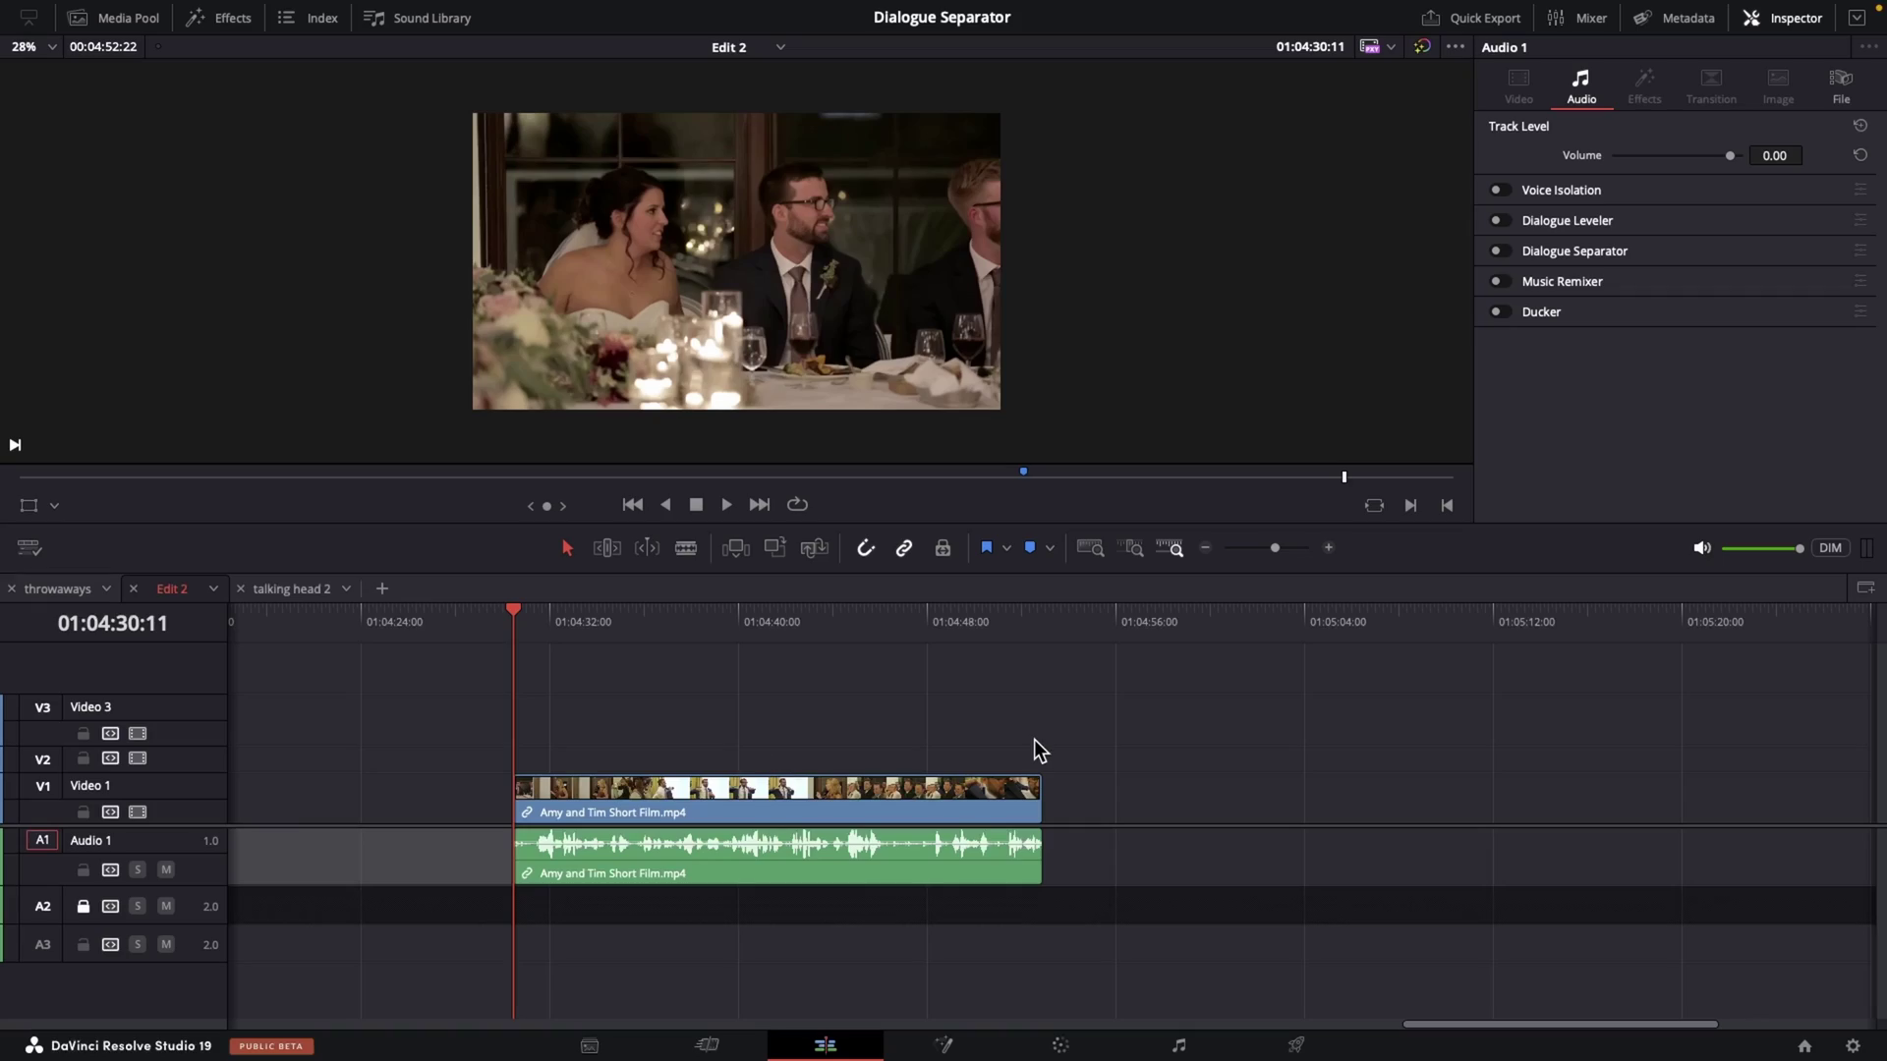
- Play the Amy and Tim Short Film clip on the Edit 2 timeline
{"action": "key", "text": "space"}
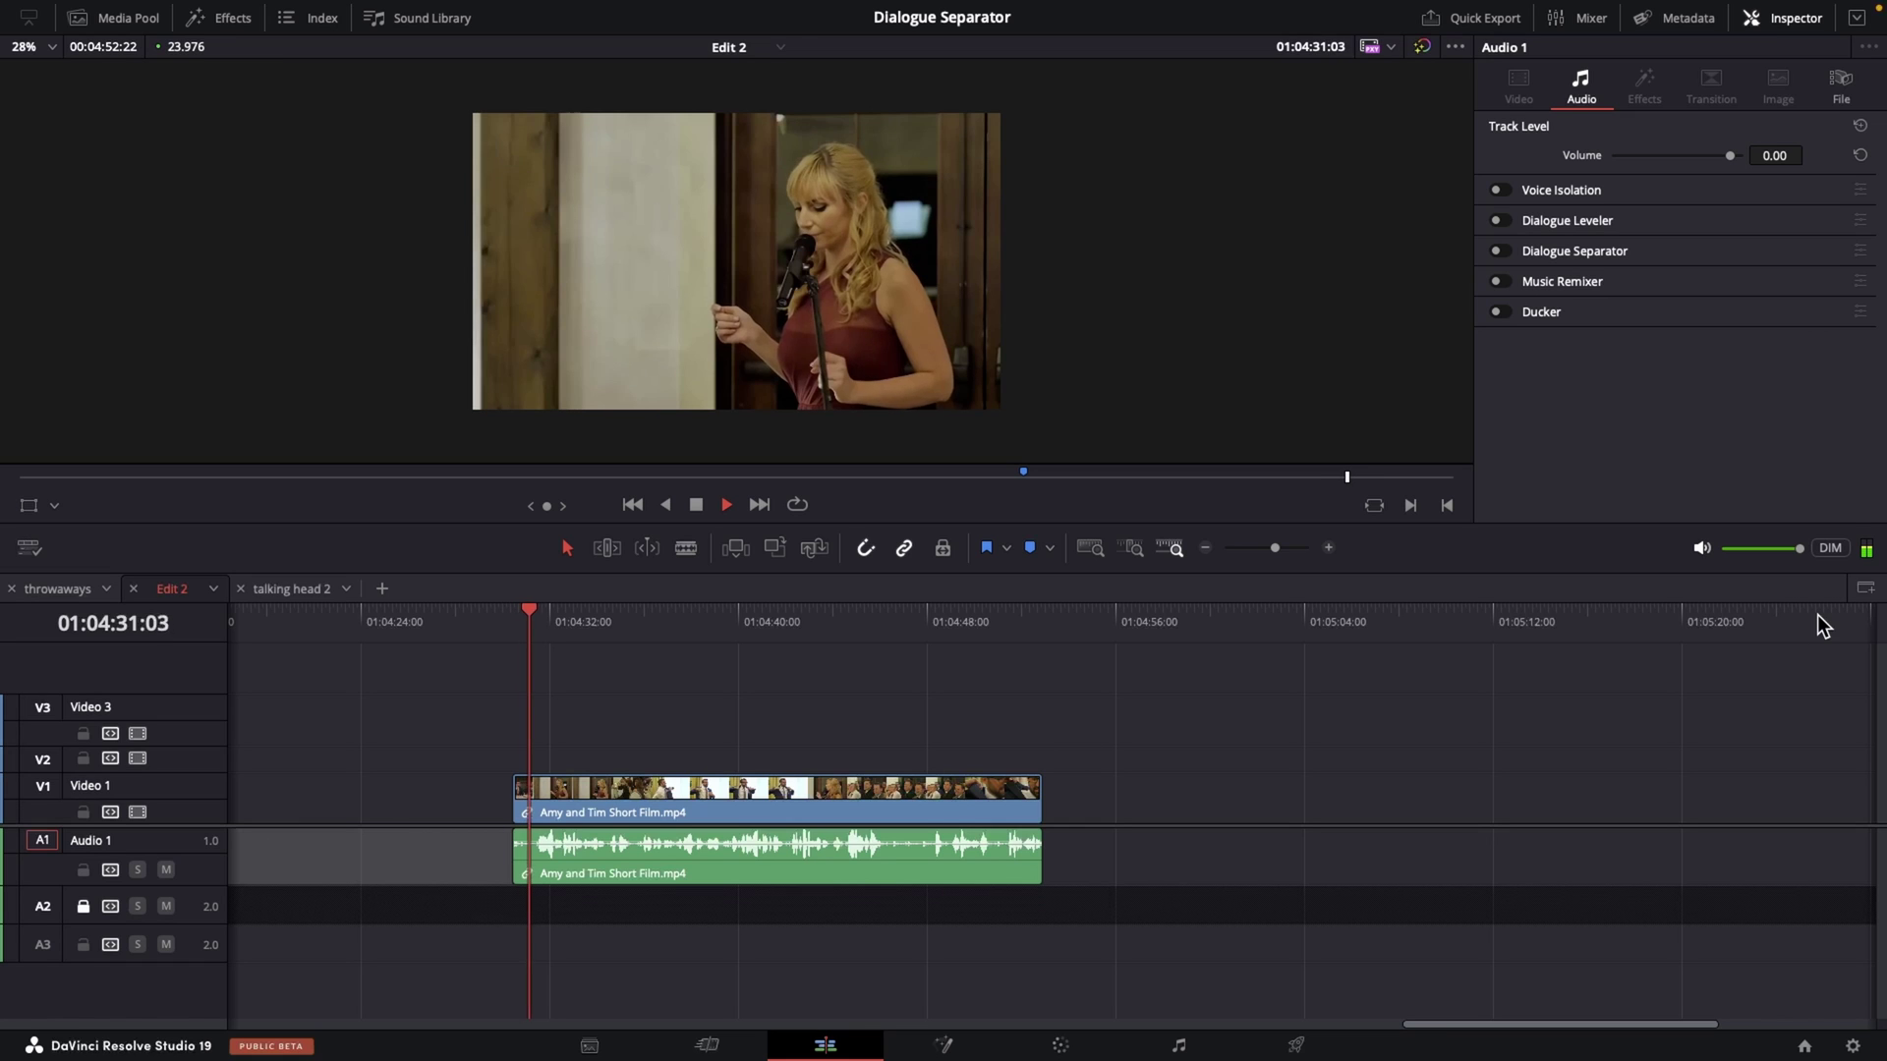